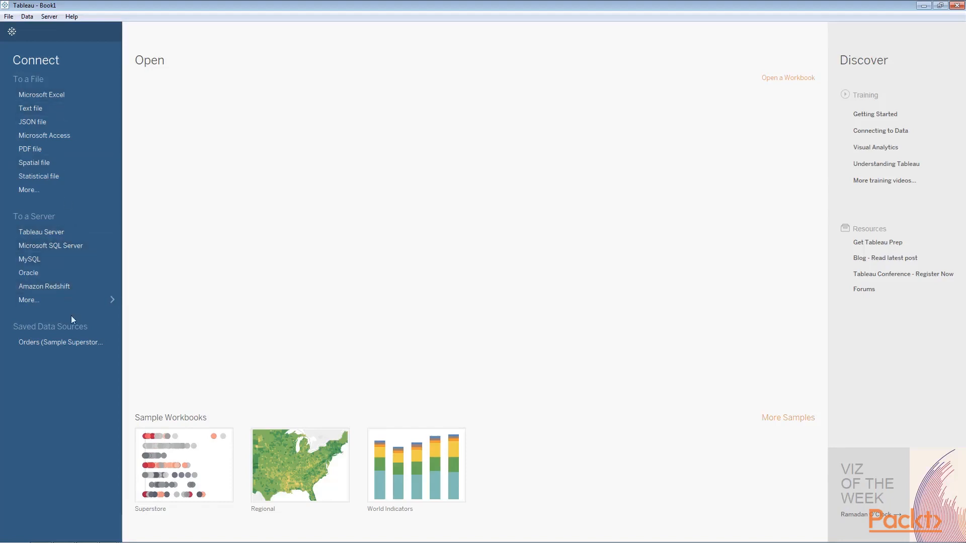
Step: Connect to the Sample Superstore Excel workbook and add its Orders sheet to the data source canvas
click(53, 94)
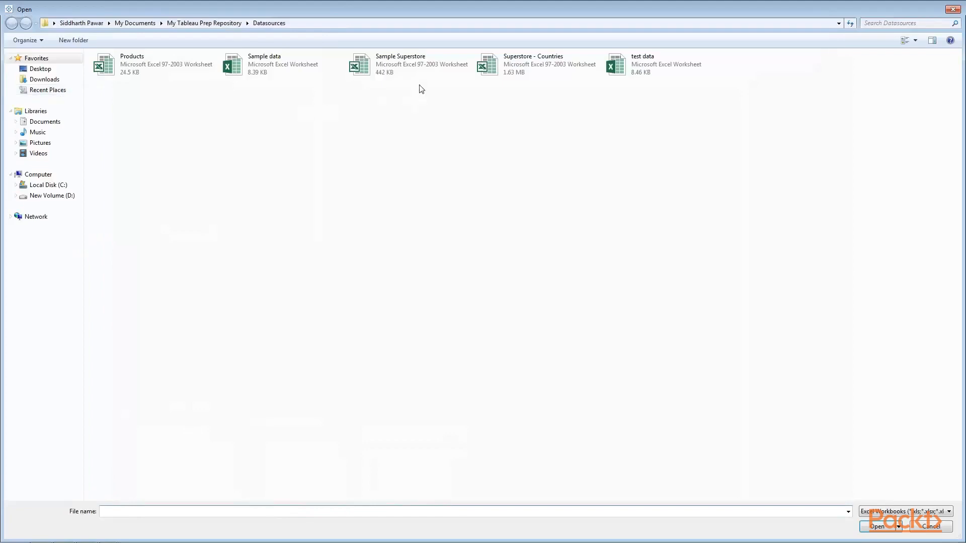
double_click(399, 70)
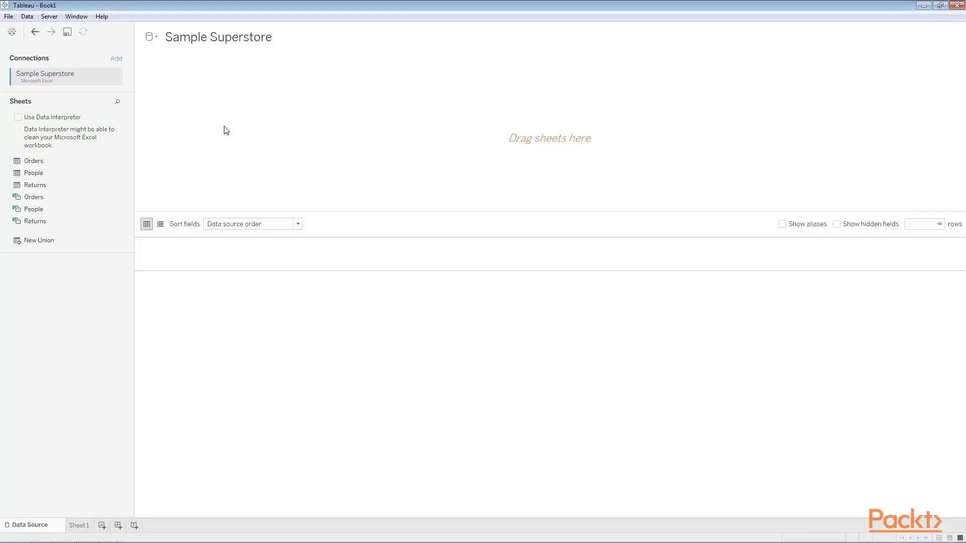
click(114, 77)
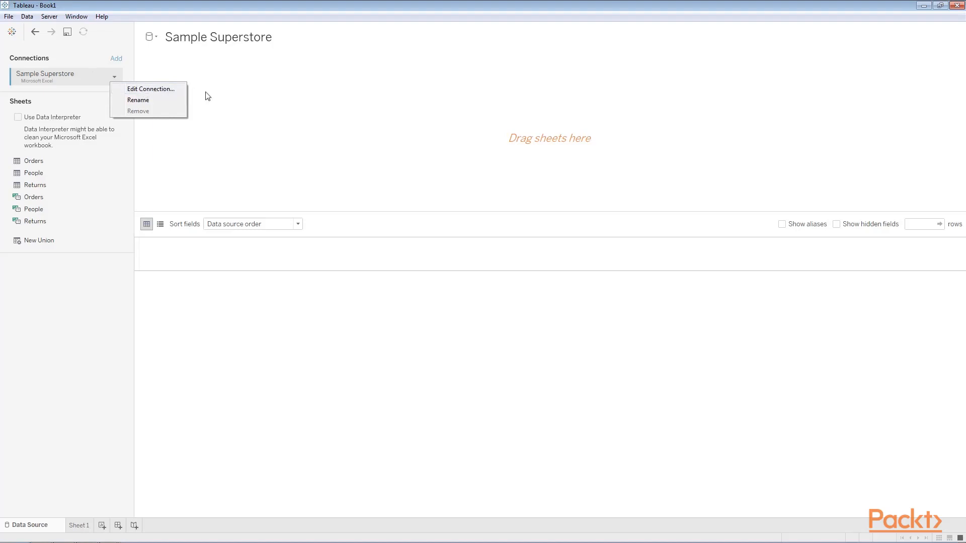
click(216, 98)
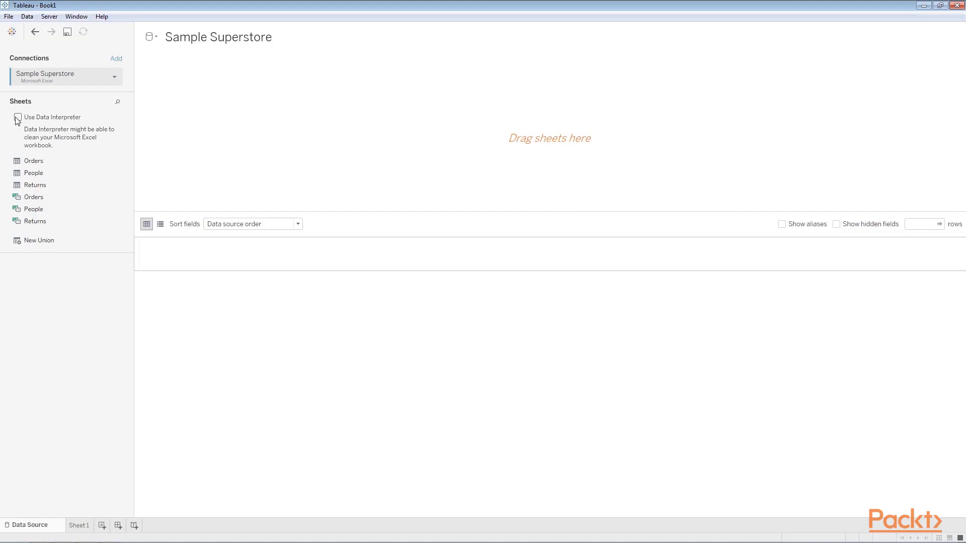
drag(31, 161, 202, 138)
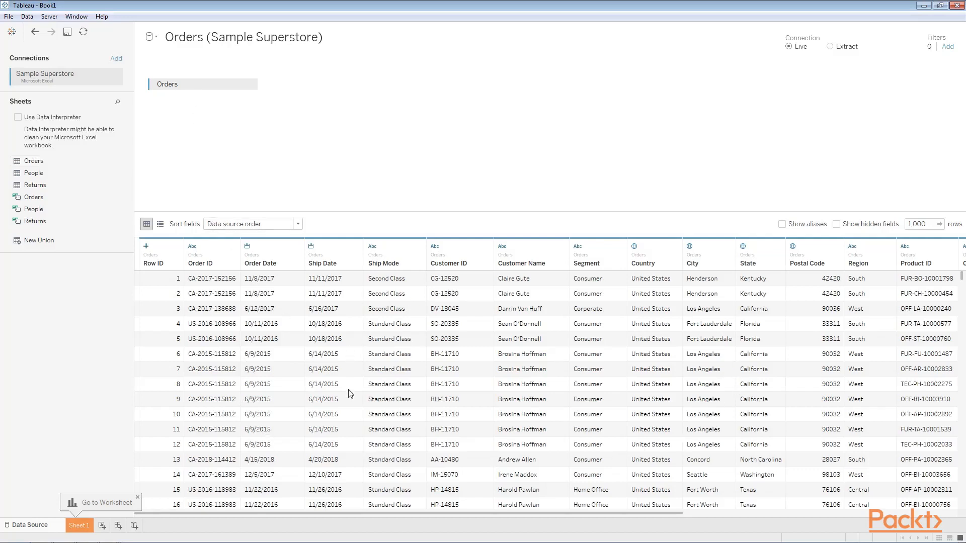
click(221, 43)
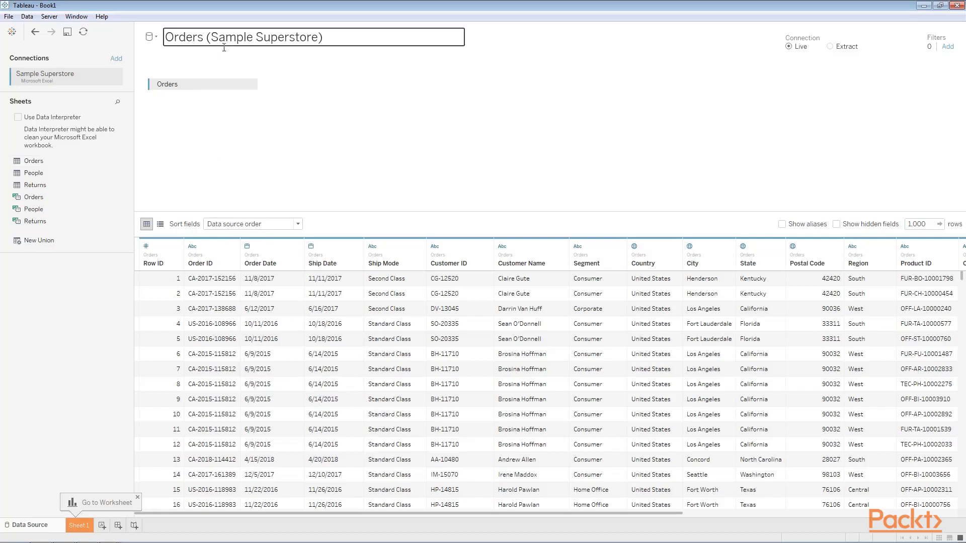
double_click(225, 47)
click(225, 46)
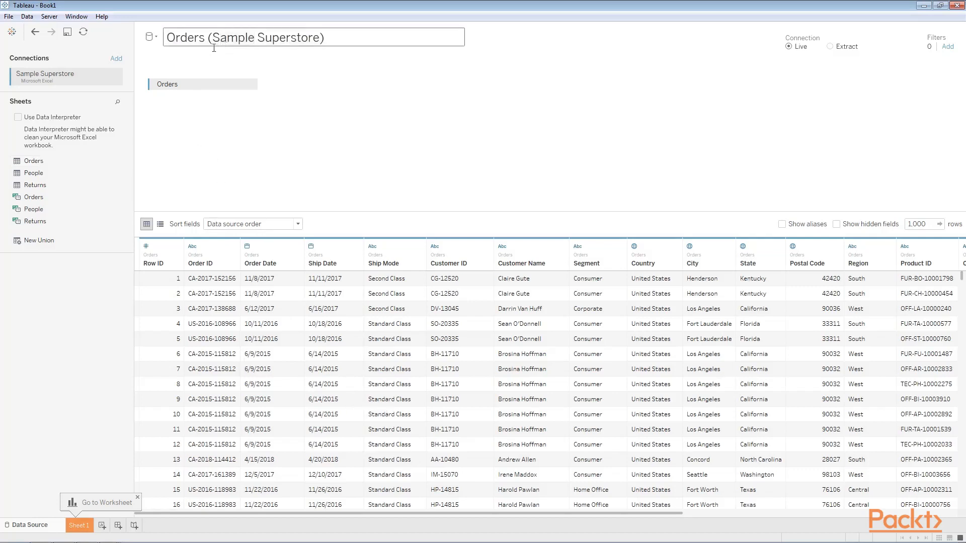
drag(217, 43, 168, 43)
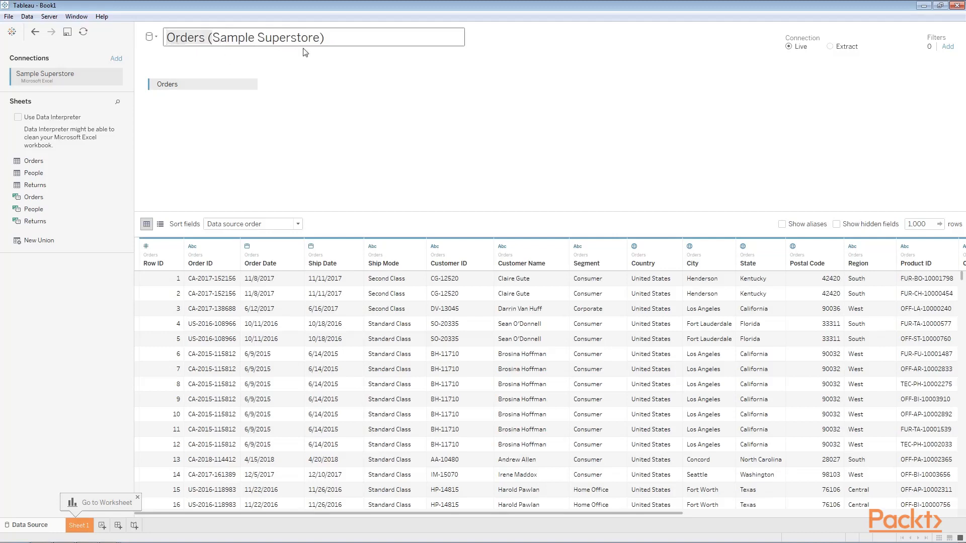
click(263, 132)
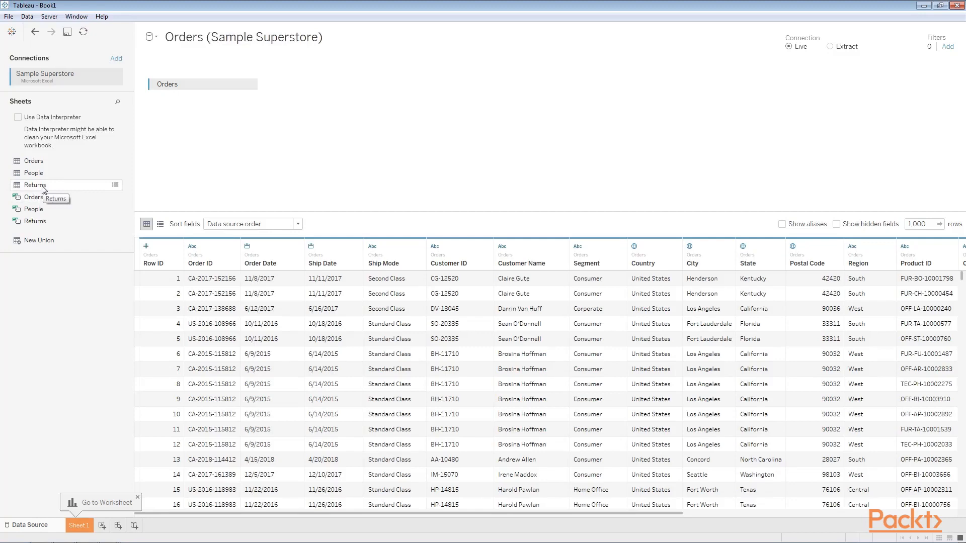
Step: Join the Returns sheet to Orders, trying the left and right join types before setting it back to inner
drag(42, 189, 282, 122)
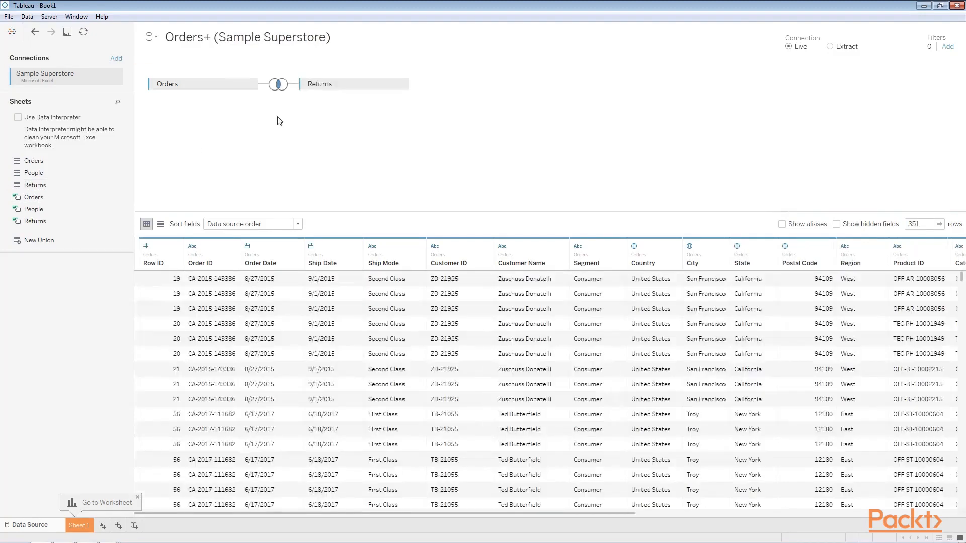
click(278, 85)
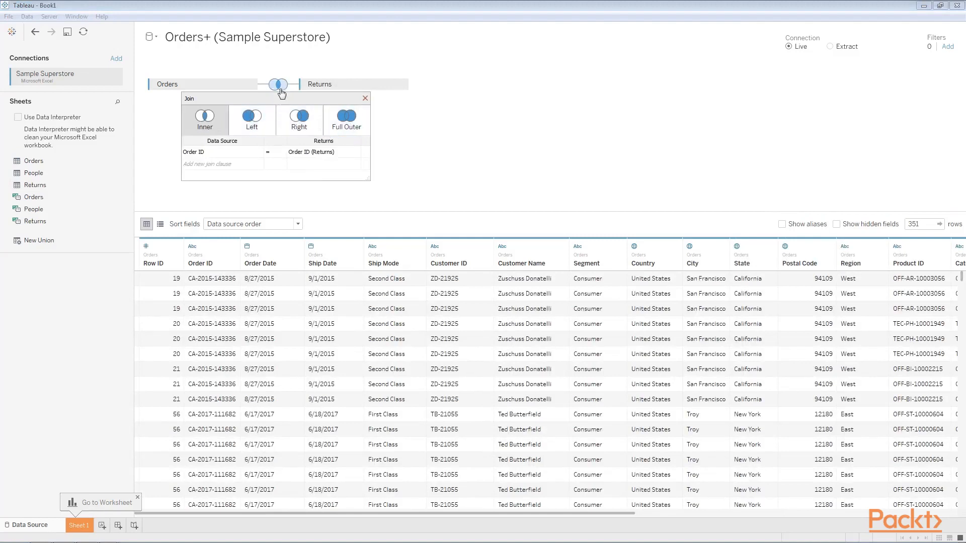
click(261, 121)
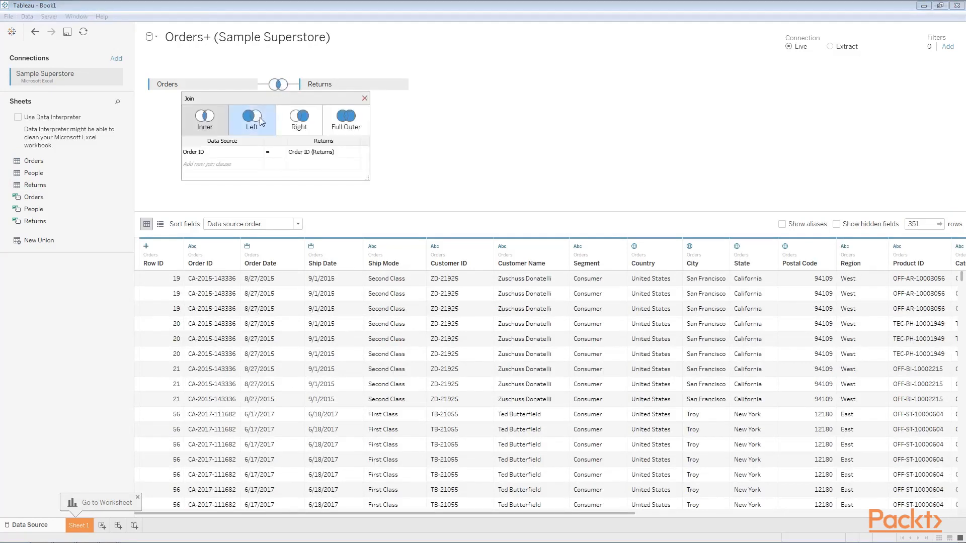
click(304, 125)
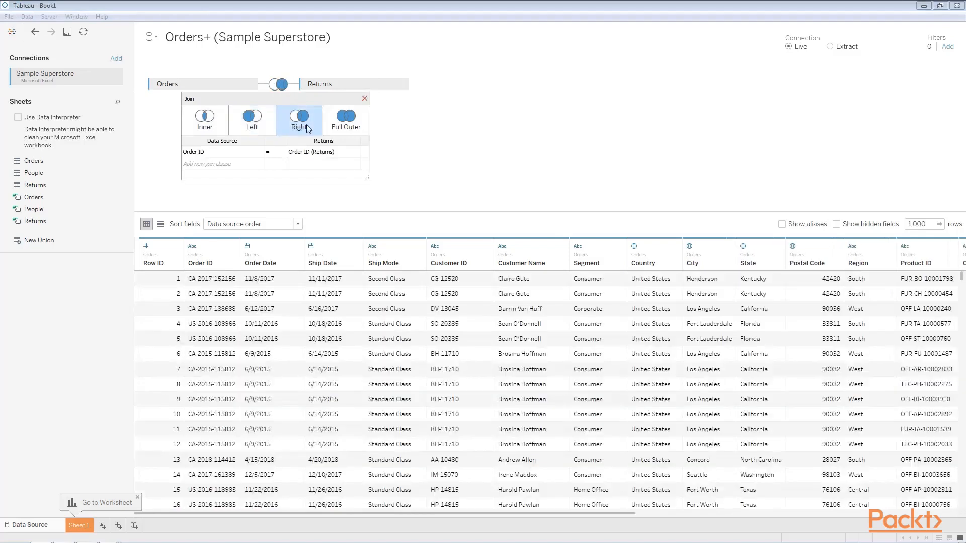
click(213, 123)
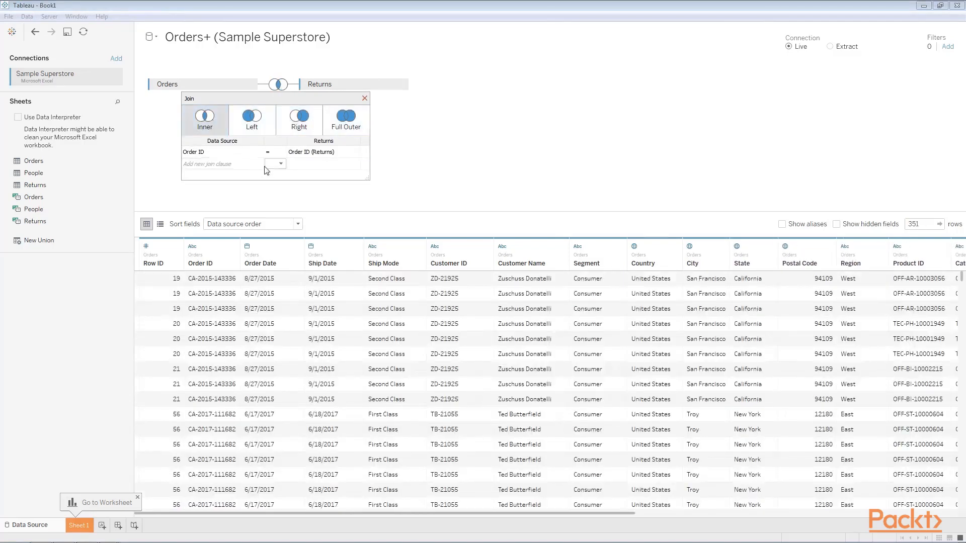
Step: Review the join clause between Orders and Returns, and remove the Returns sheet from the canvas
click(258, 152)
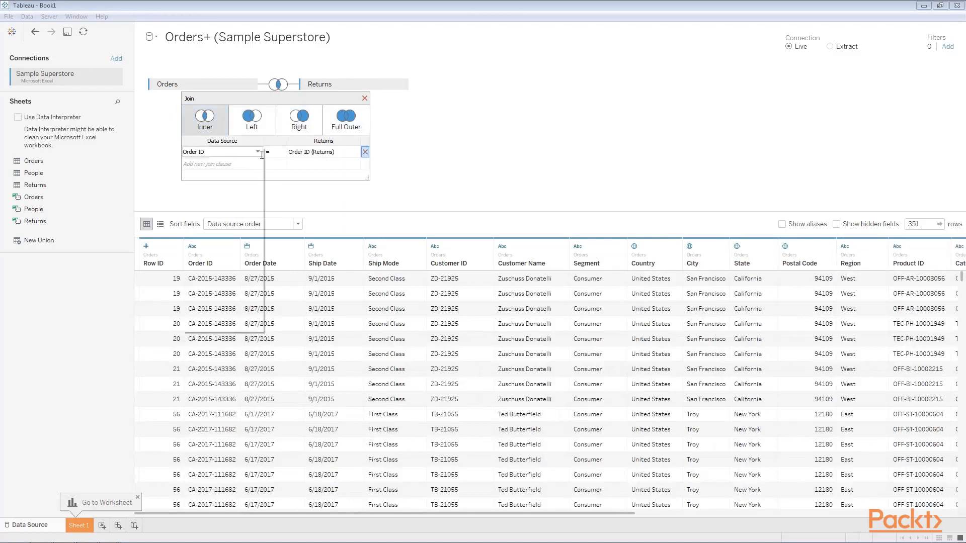
click(276, 180)
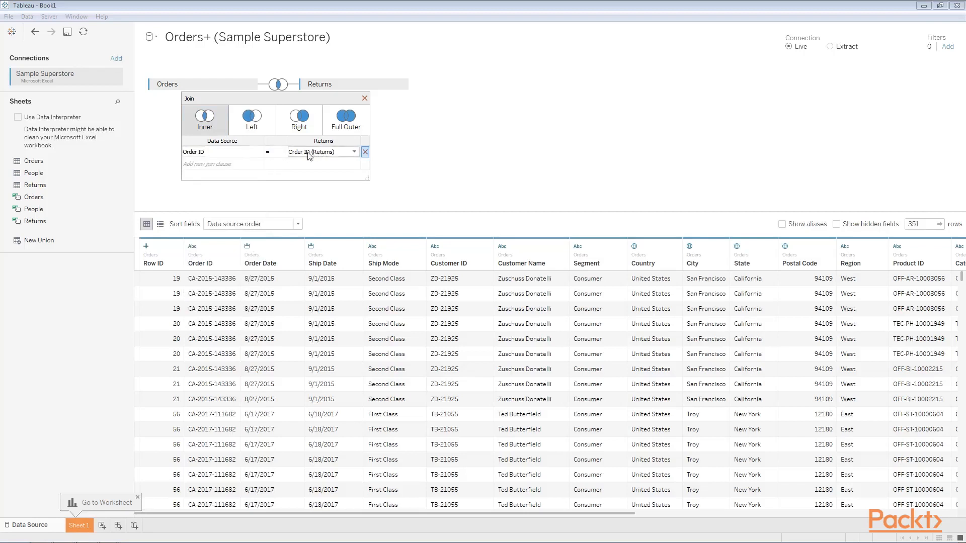
click(364, 97)
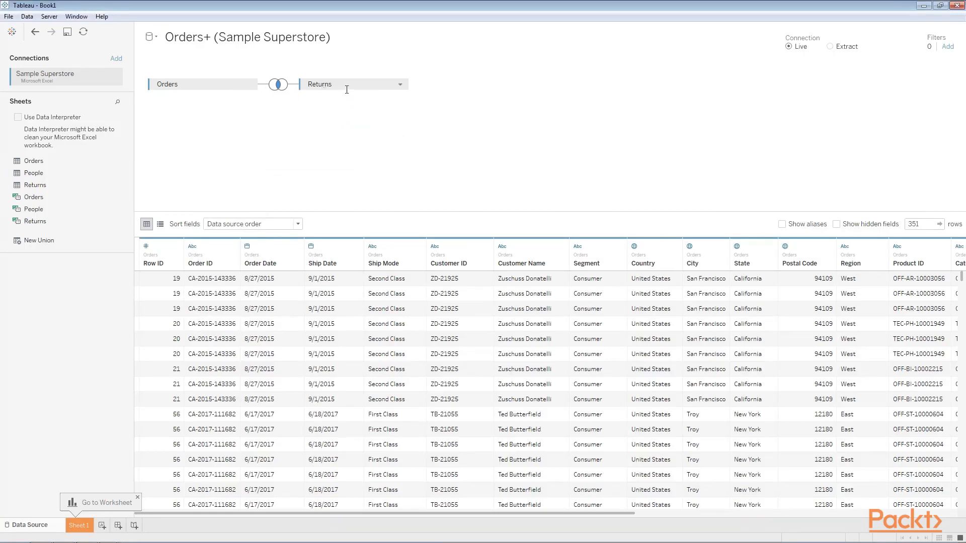
drag(344, 90, 100, 312)
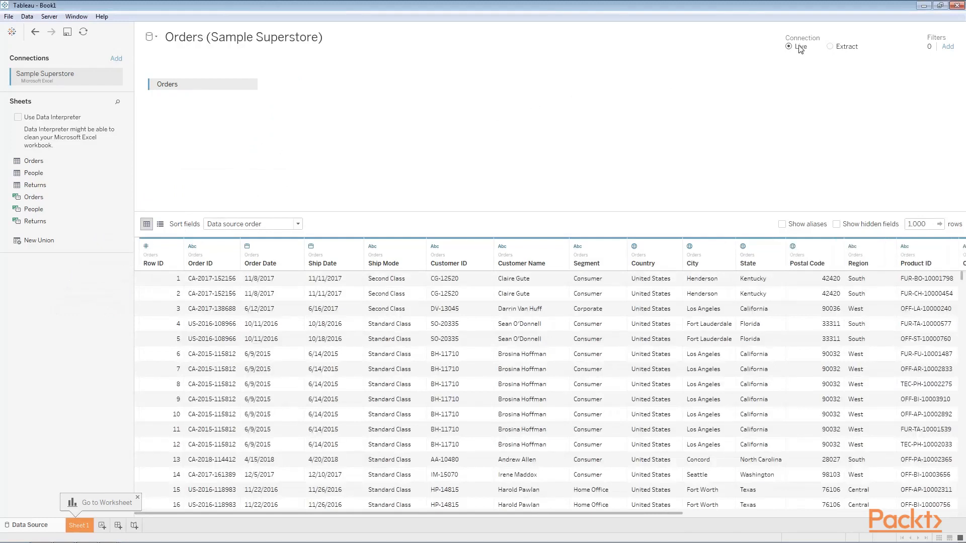
Step: Try the Extract connection type for the Orders data source twice, switching back to Live each time
click(831, 46)
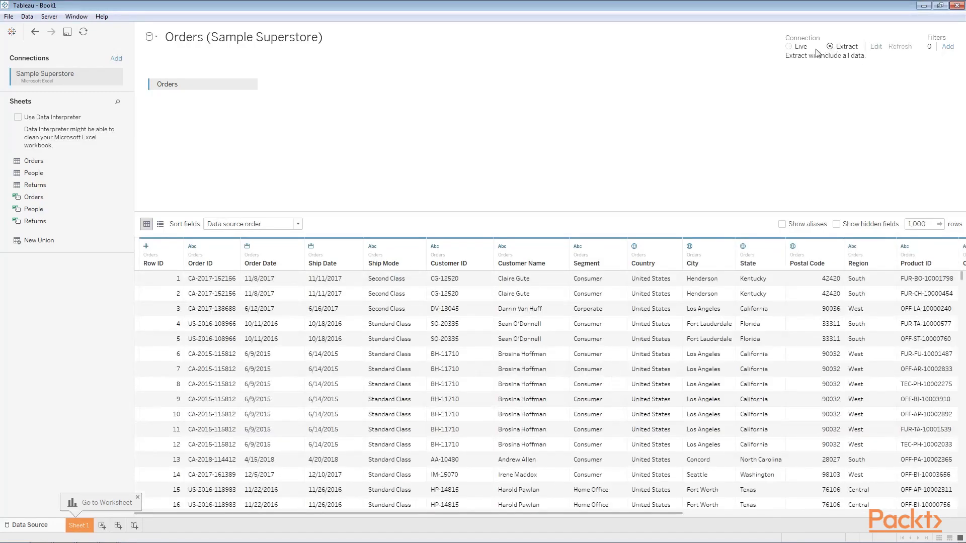
click(788, 48)
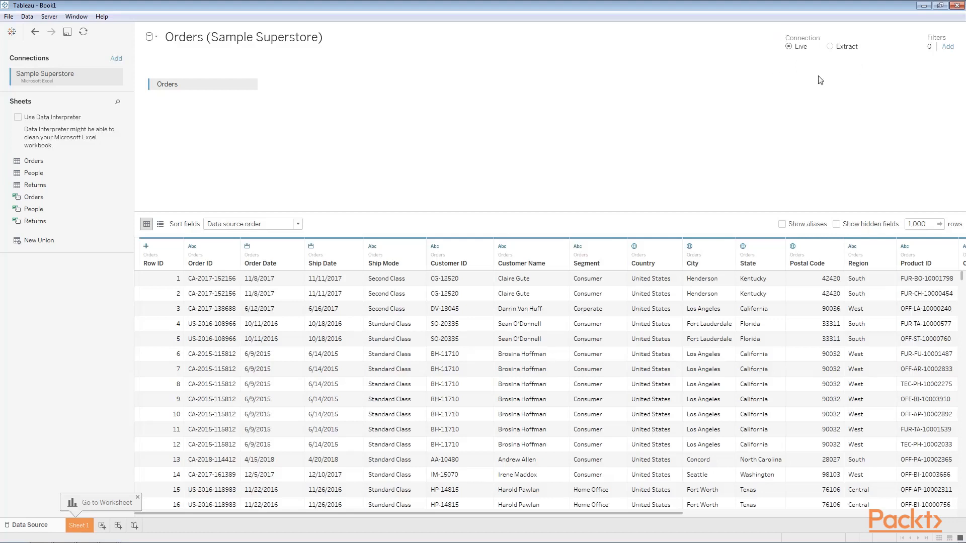
click(829, 47)
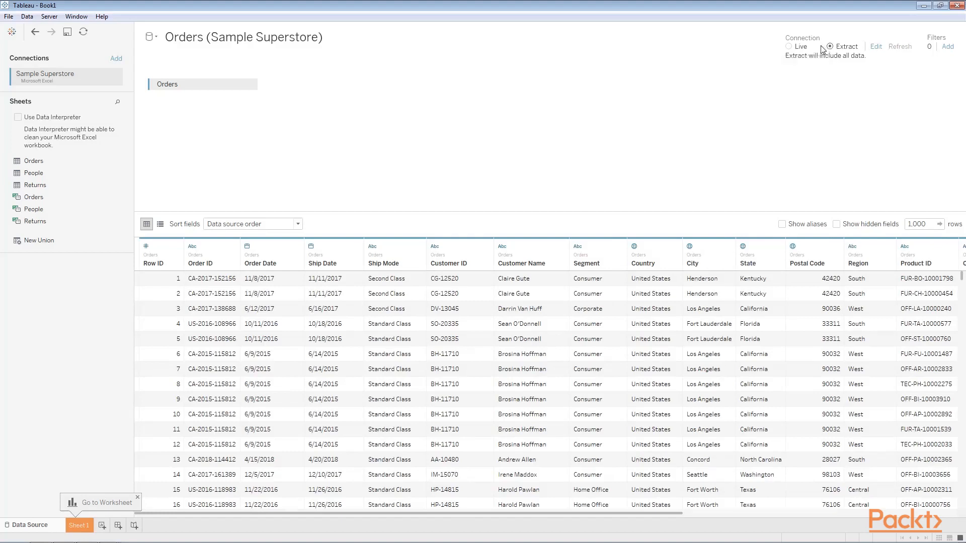
click(789, 48)
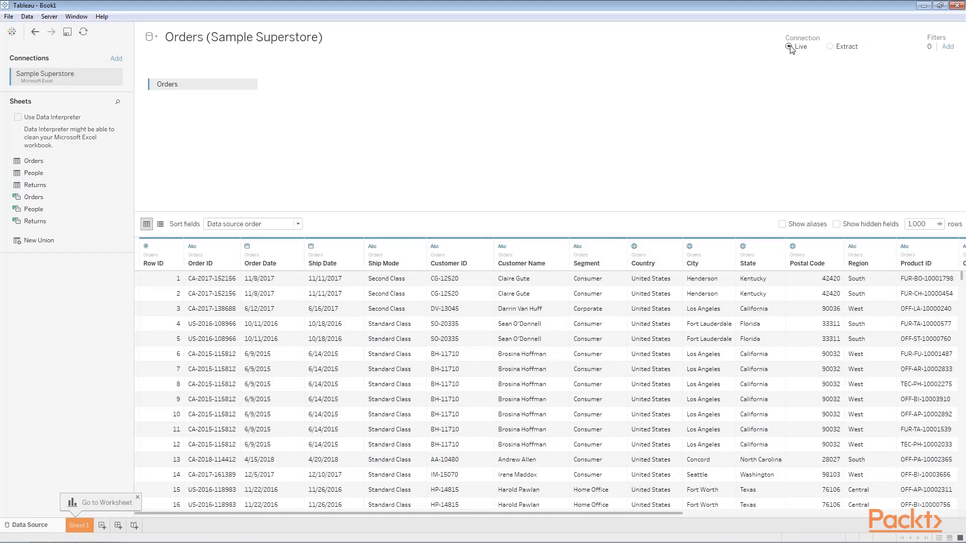
Step: Add a data source filter on the Region field that keeps only Central and East
click(948, 46)
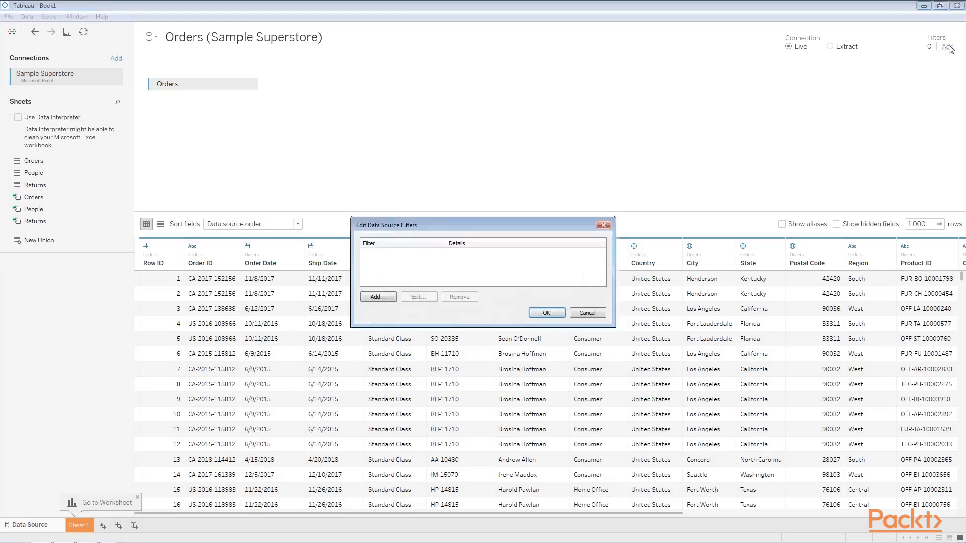
click(377, 297)
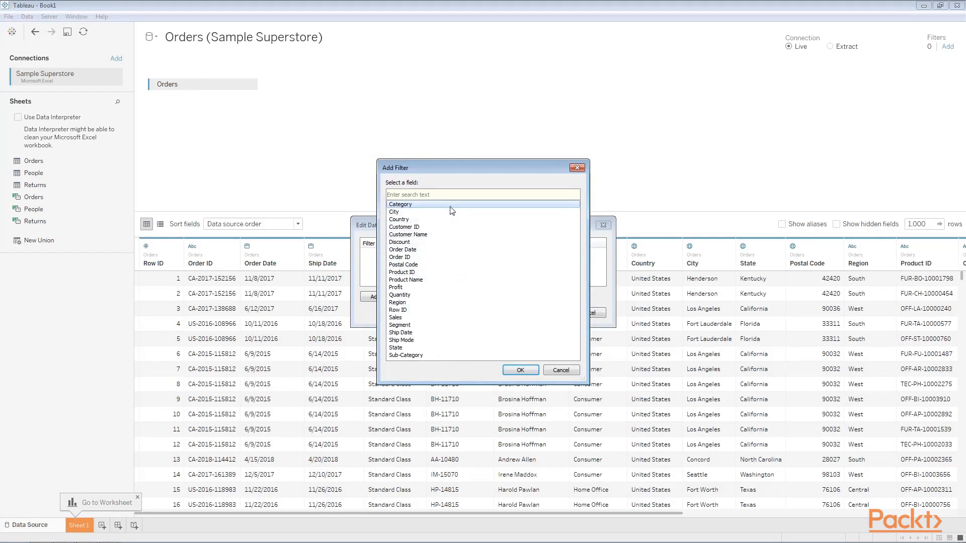
click(426, 303)
click(520, 369)
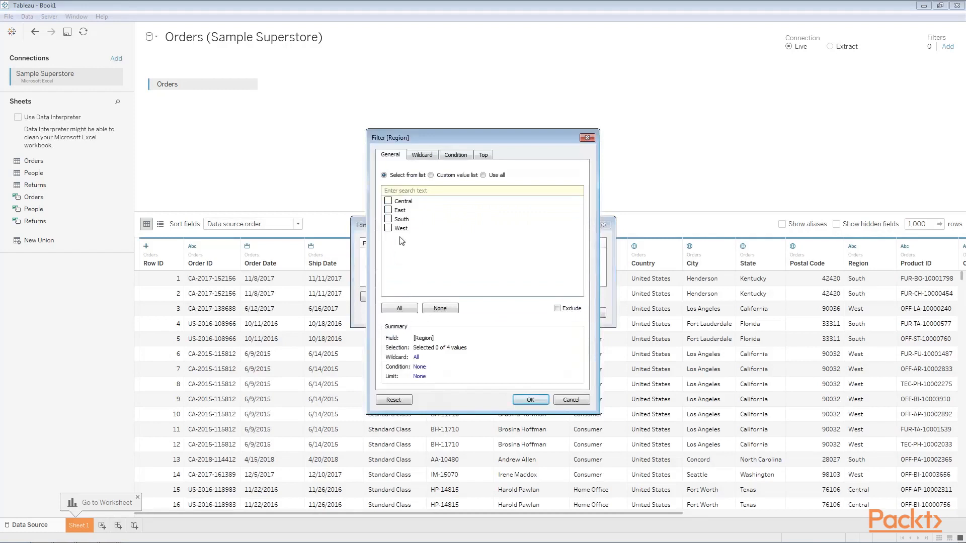
click(396, 202)
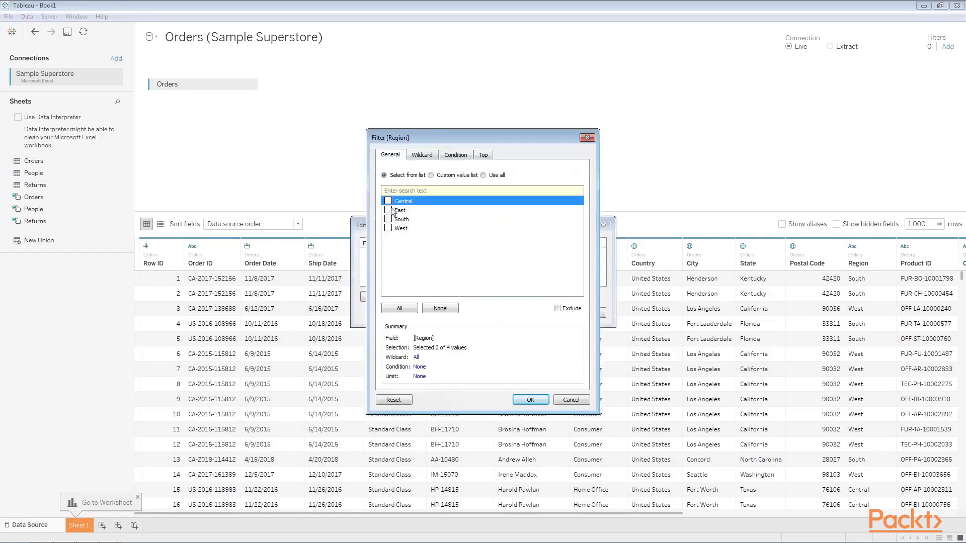
click(387, 201)
click(388, 210)
click(530, 400)
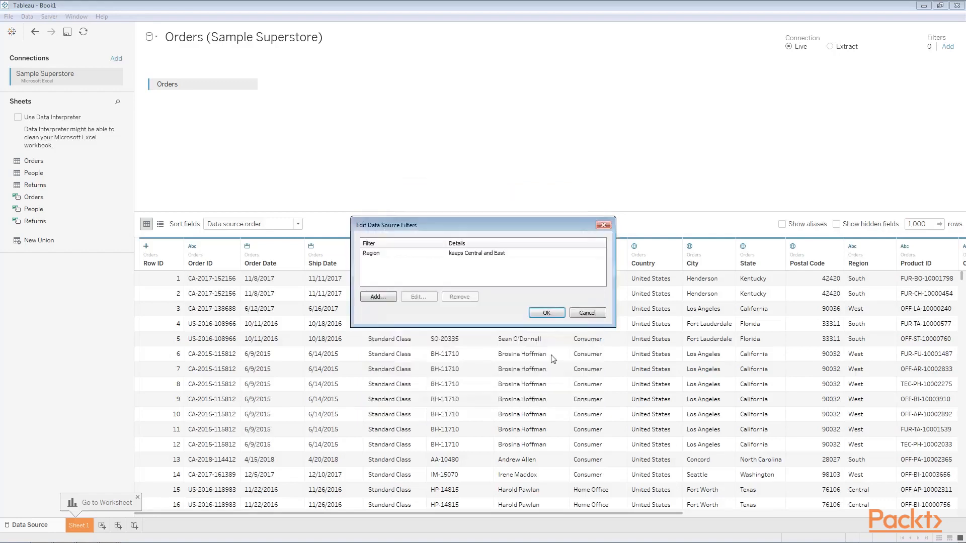
click(552, 314)
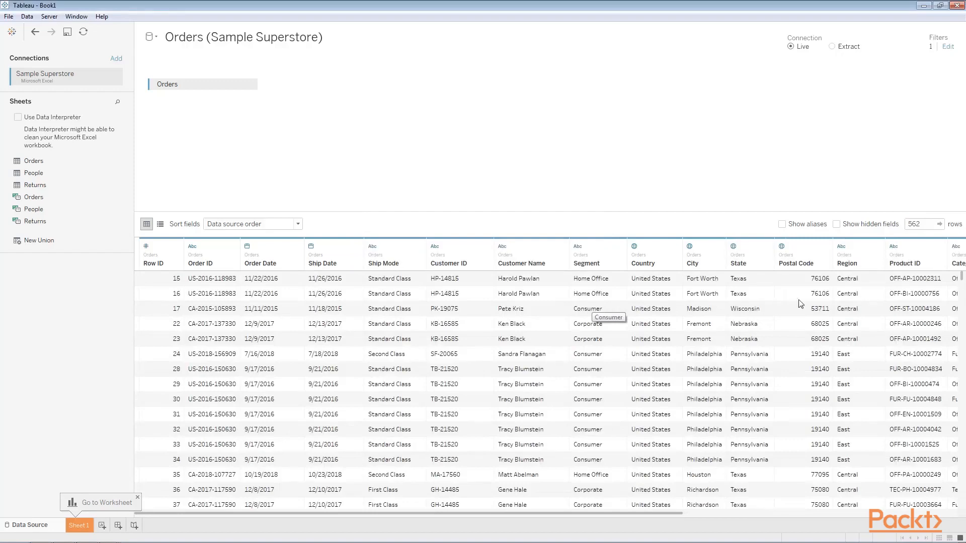
Step: Check the Region values in the filtered rows of the Orders data preview
click(849, 281)
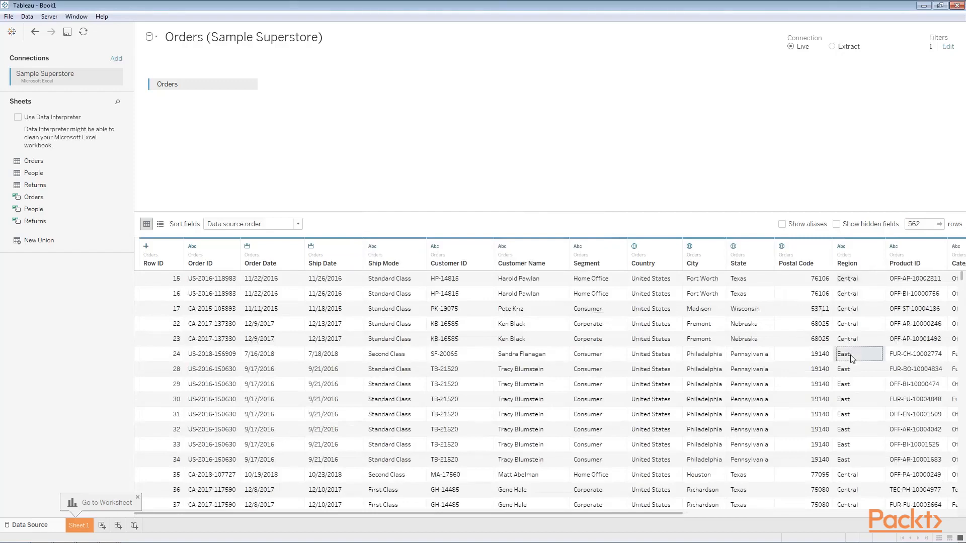
scroll(851, 365, down, 8)
scroll(852, 372, down, 4)
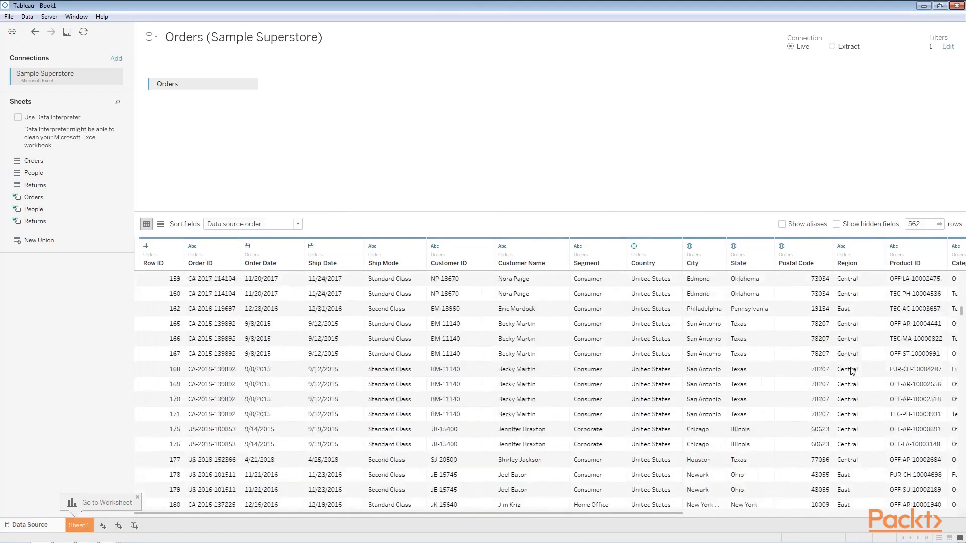
scroll(851, 370, up, 10)
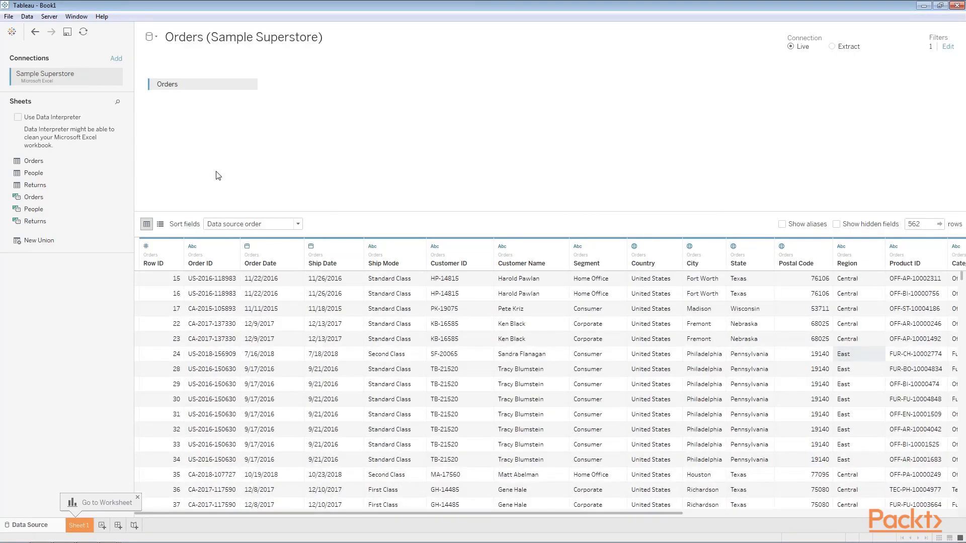
Step: Show the Orders fields as a metadata list and review the data types available for Row ID
click(161, 225)
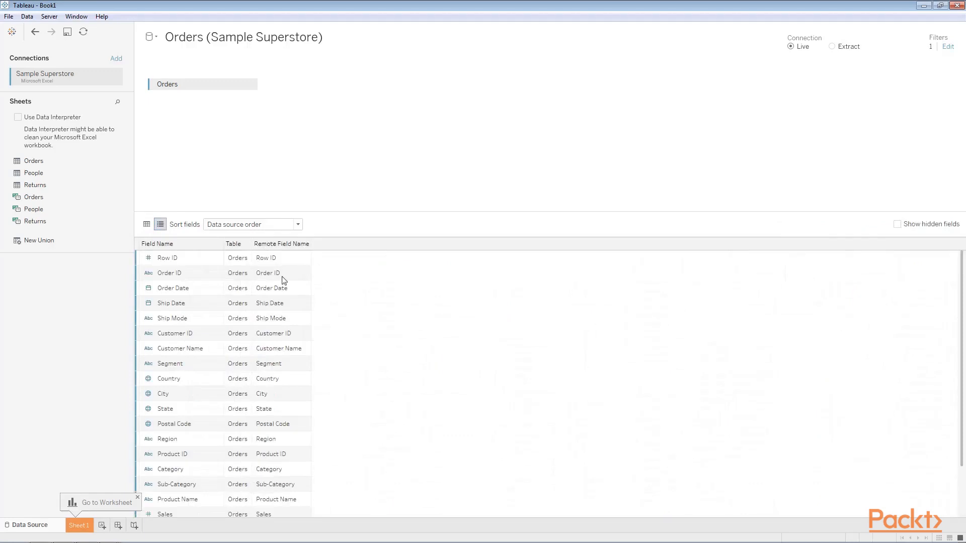
scroll(223, 283, down, 3)
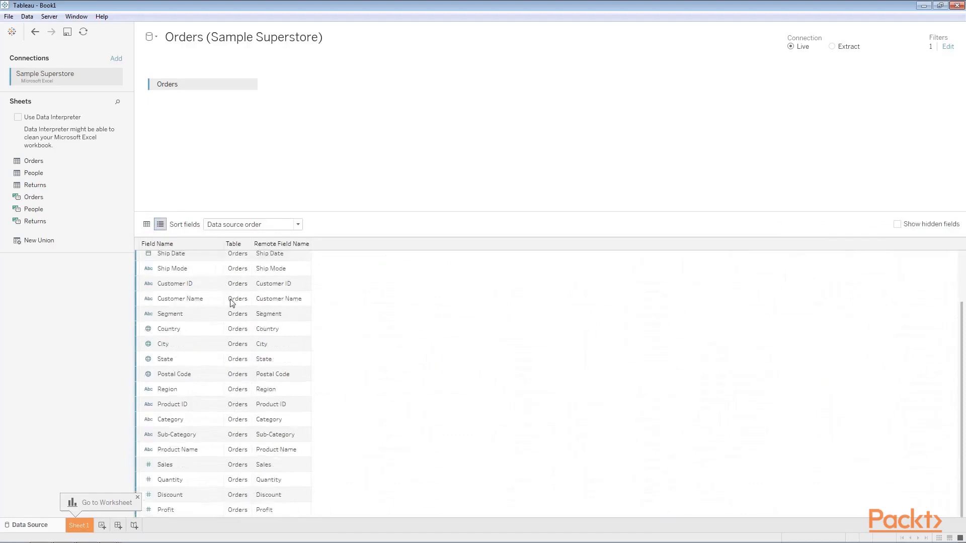
scroll(231, 302, up, 3)
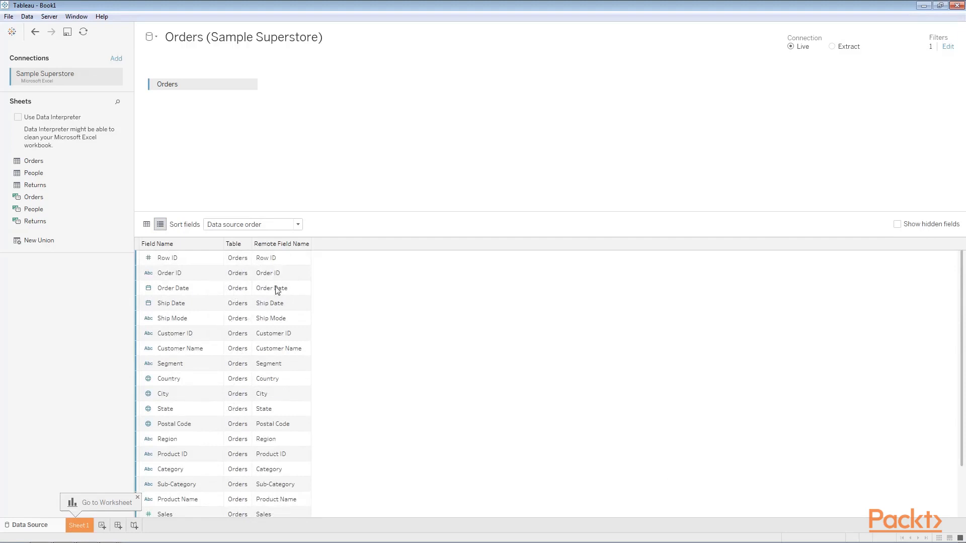
click(151, 260)
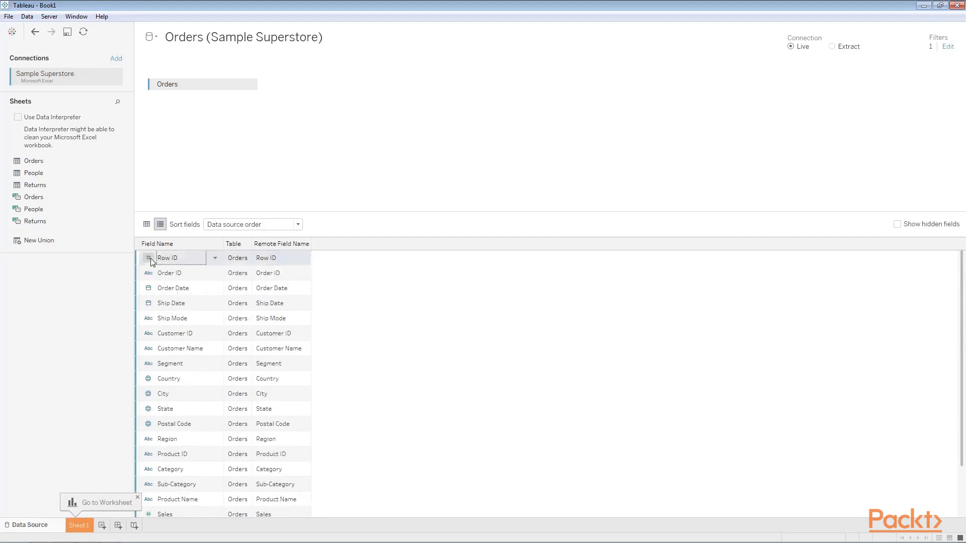
click(151, 260)
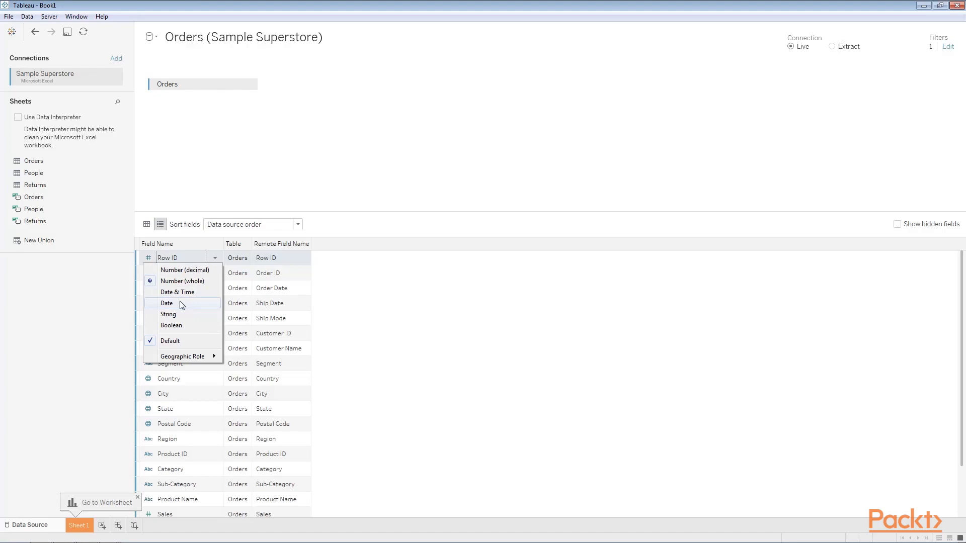
click(129, 275)
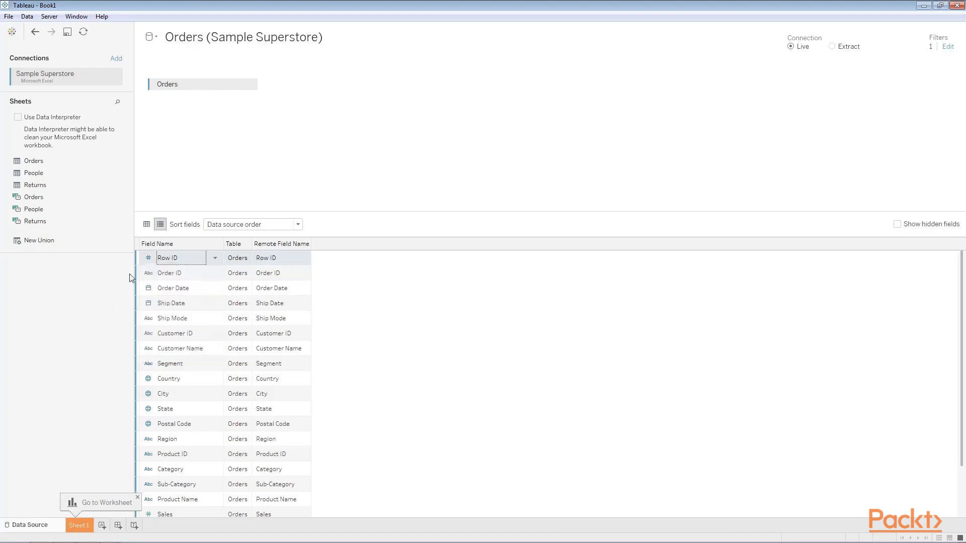
Step: Return to the data preview grid and hide the Row ID field
click(146, 225)
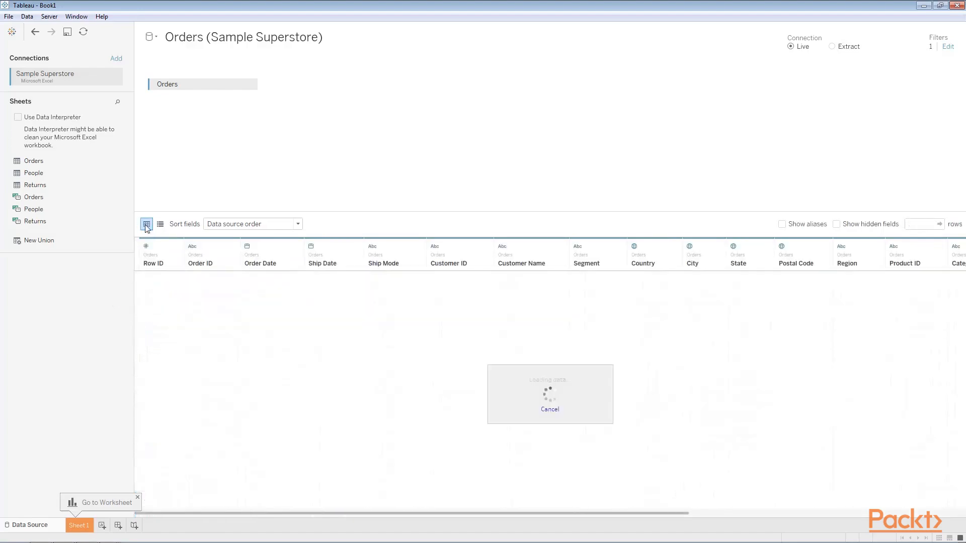
click(146, 246)
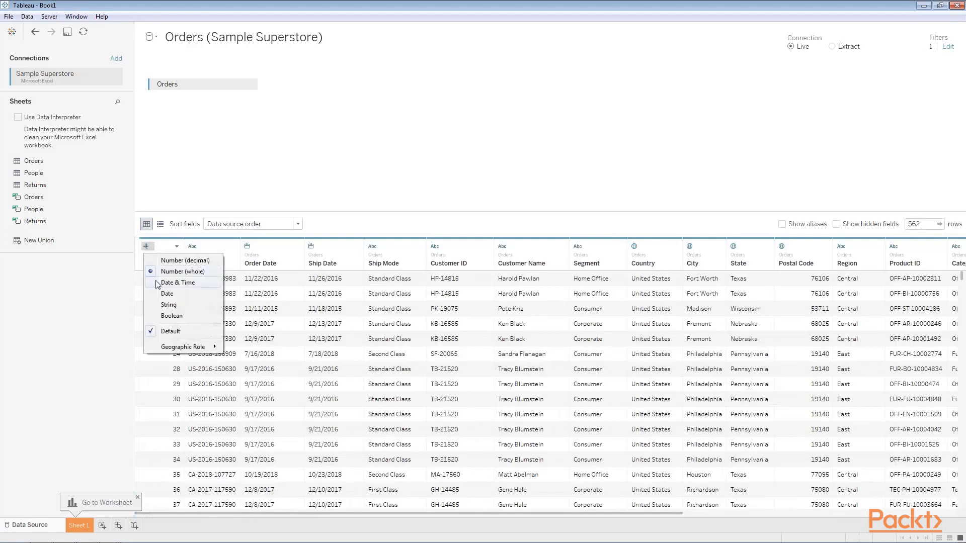
click(146, 247)
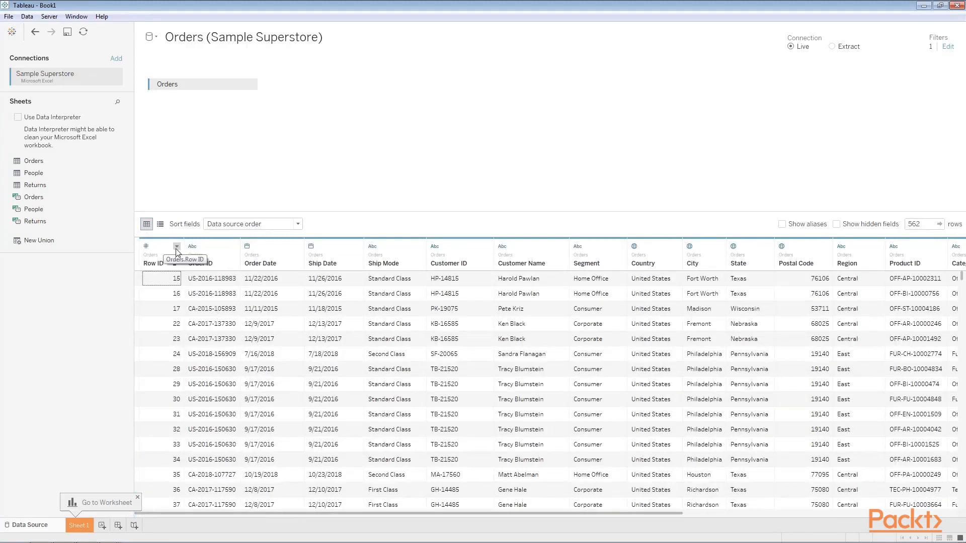
click(176, 247)
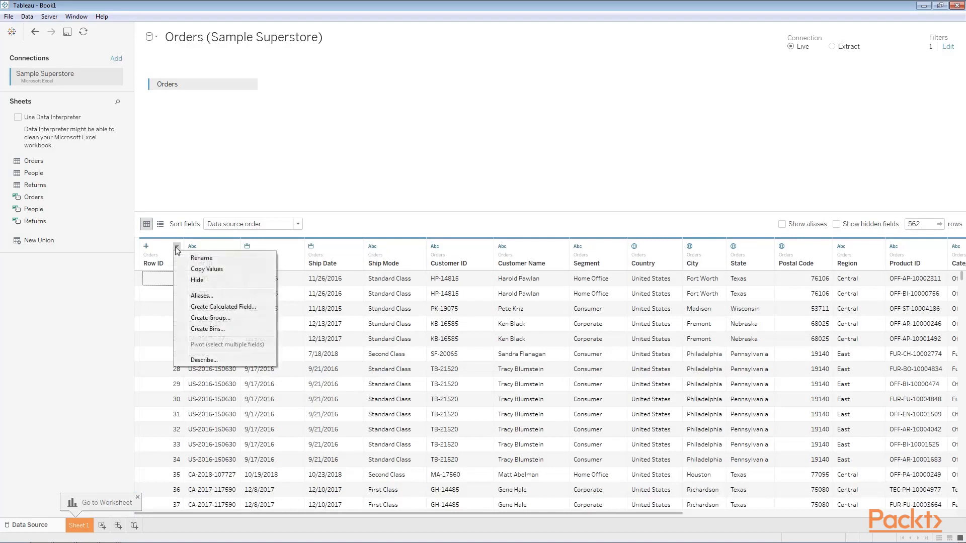
click(195, 280)
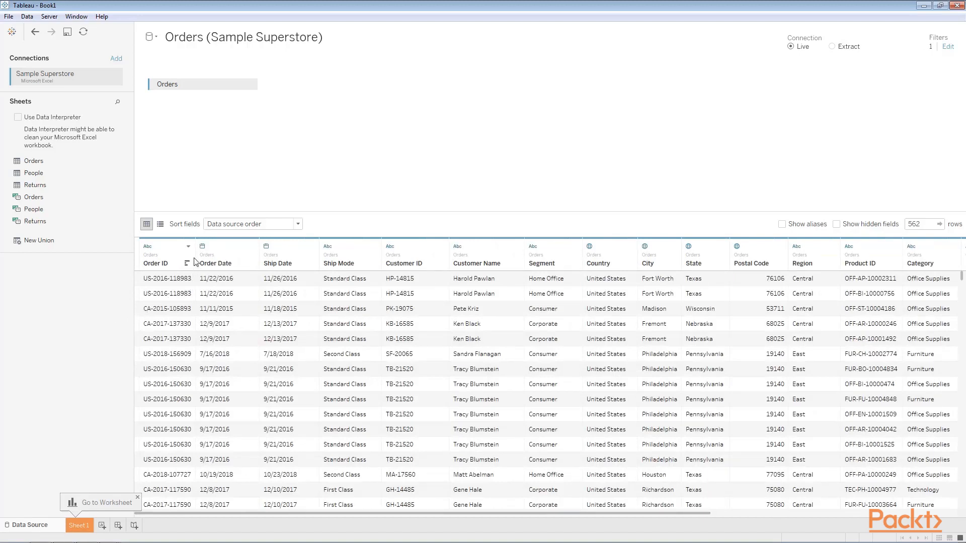
Step: Try the automatic Split on the Order ID field, and undo it
click(220, 254)
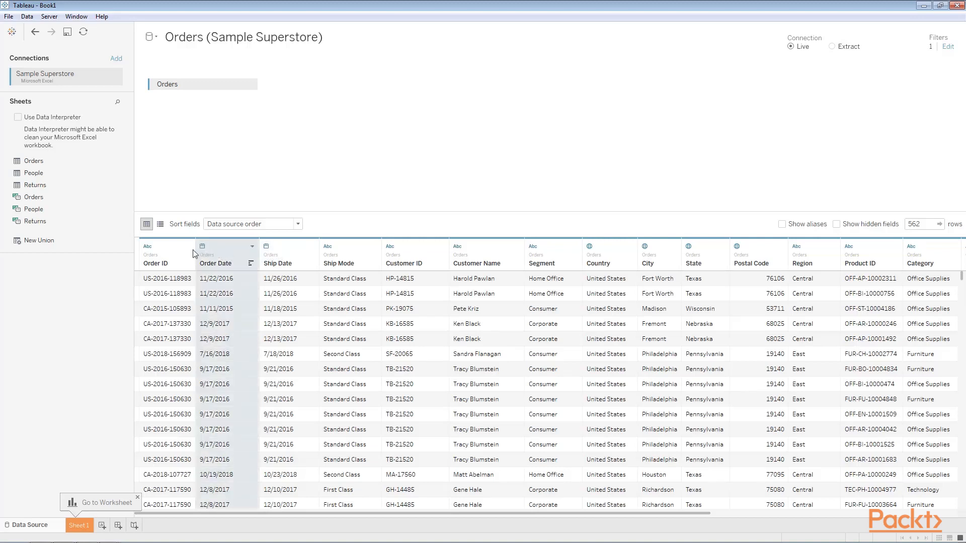
click(166, 252)
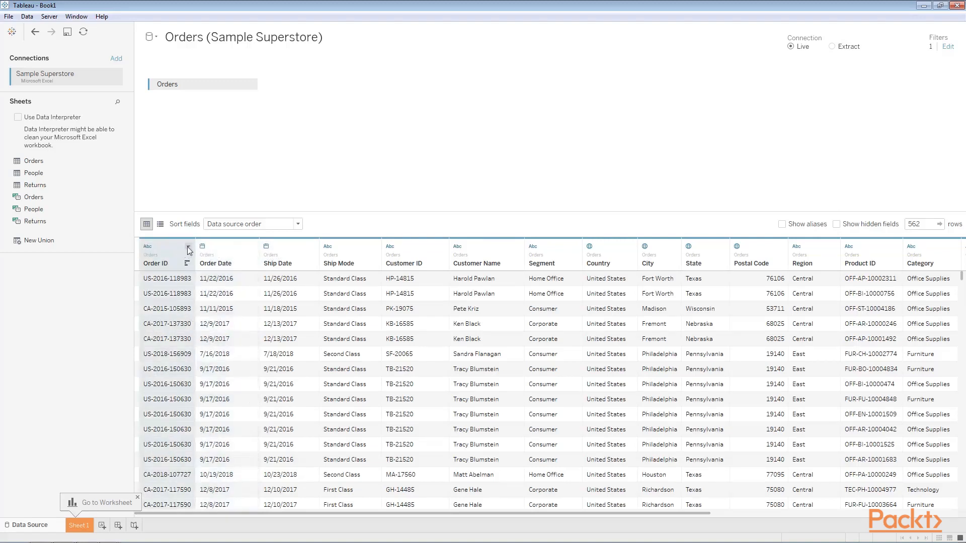
click(188, 246)
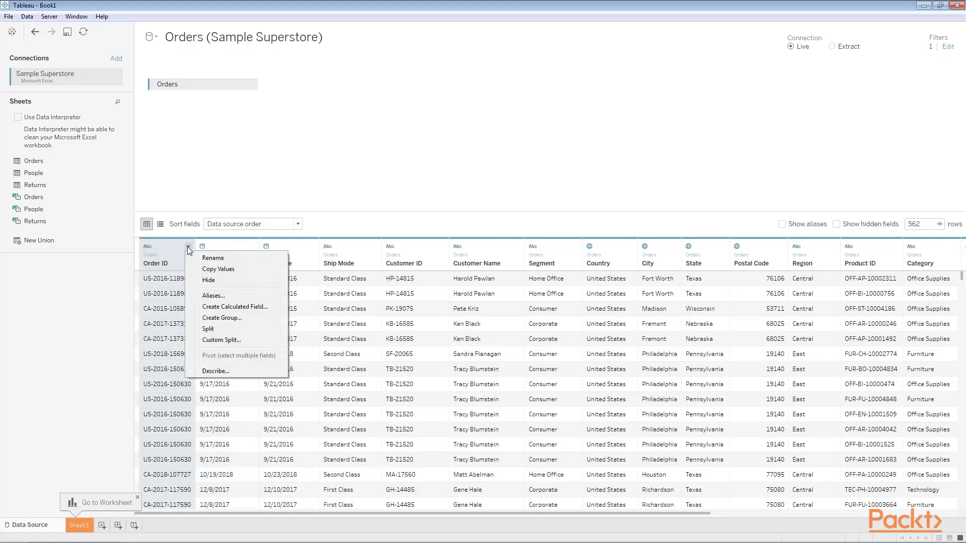
click(207, 328)
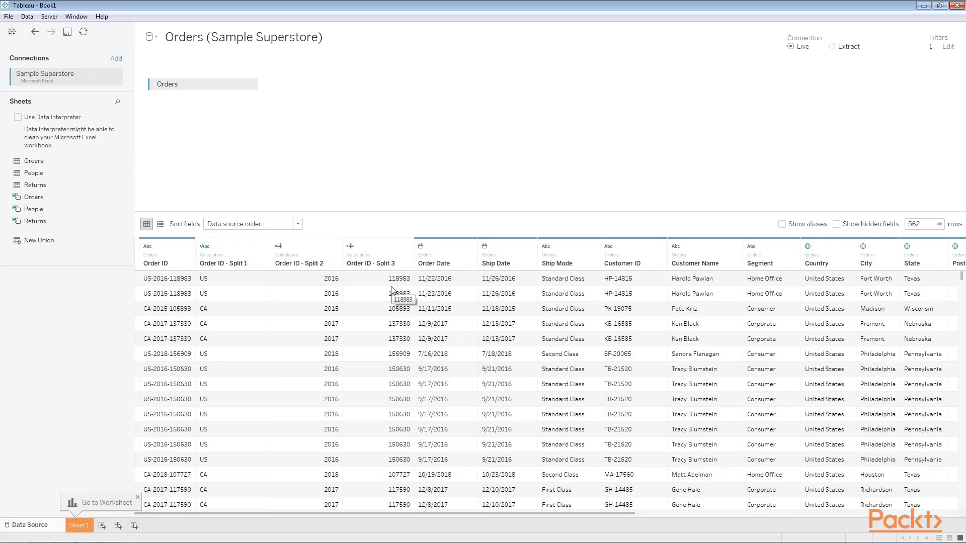
key(ctrl+z)
Step: Review the Custom Split options for the Order ID field, including First, Last and All columns, and cancel the split
click(188, 246)
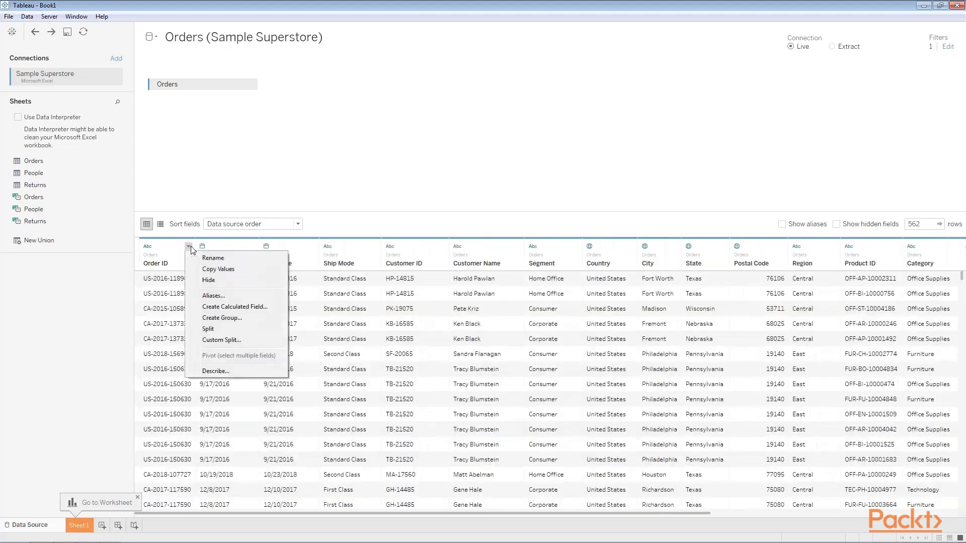
click(222, 340)
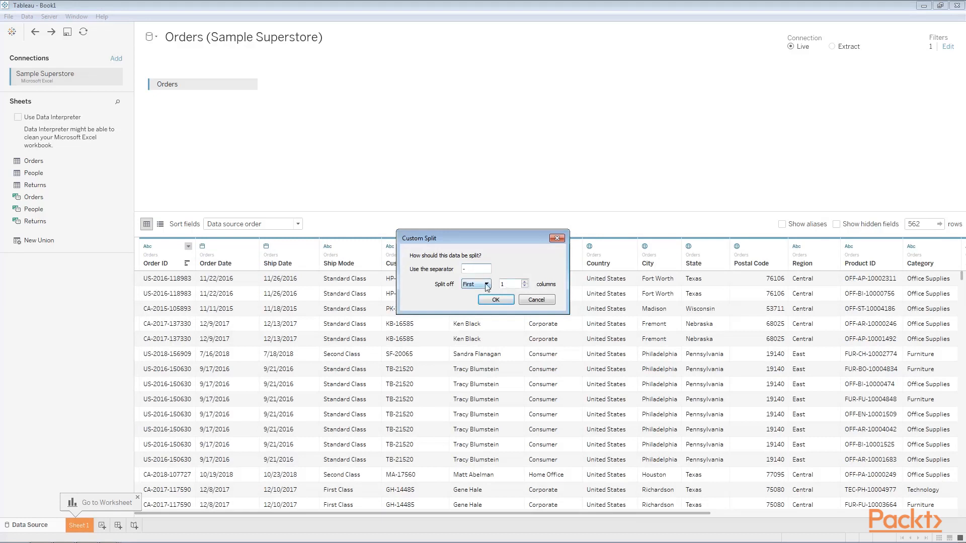
click(486, 284)
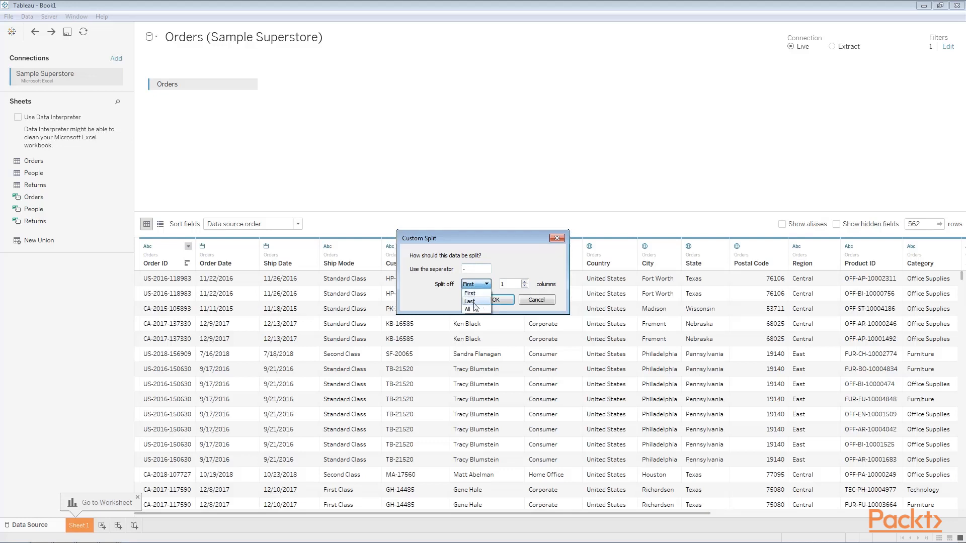
click(413, 303)
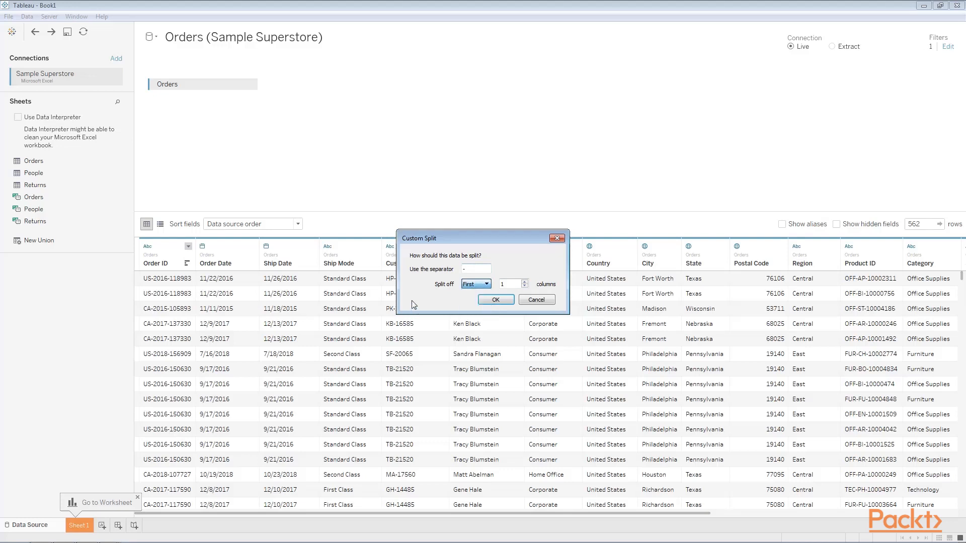
click(536, 300)
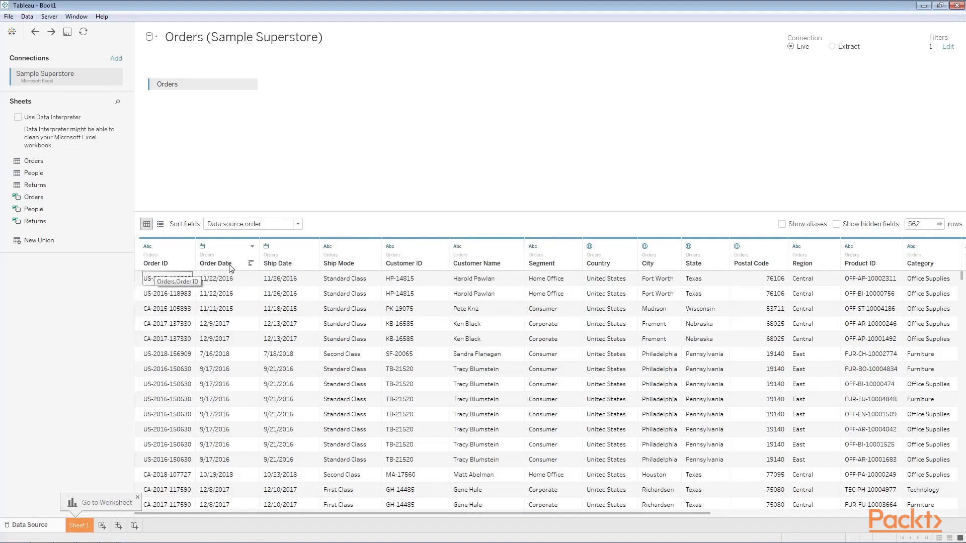
Step: Sort the Orders preview by Order ID in ascending and then descending order, leaving the field's name as it is
double_click(153, 265)
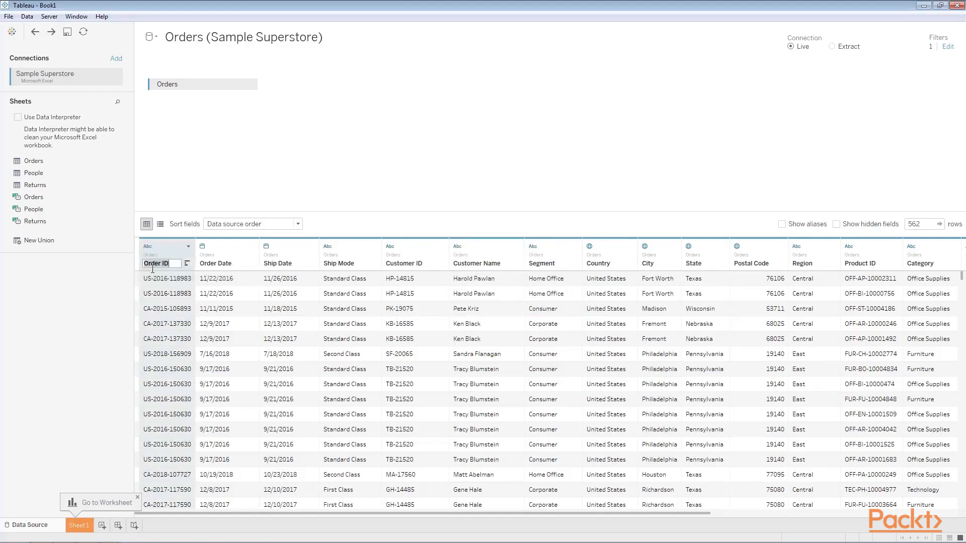
click(112, 292)
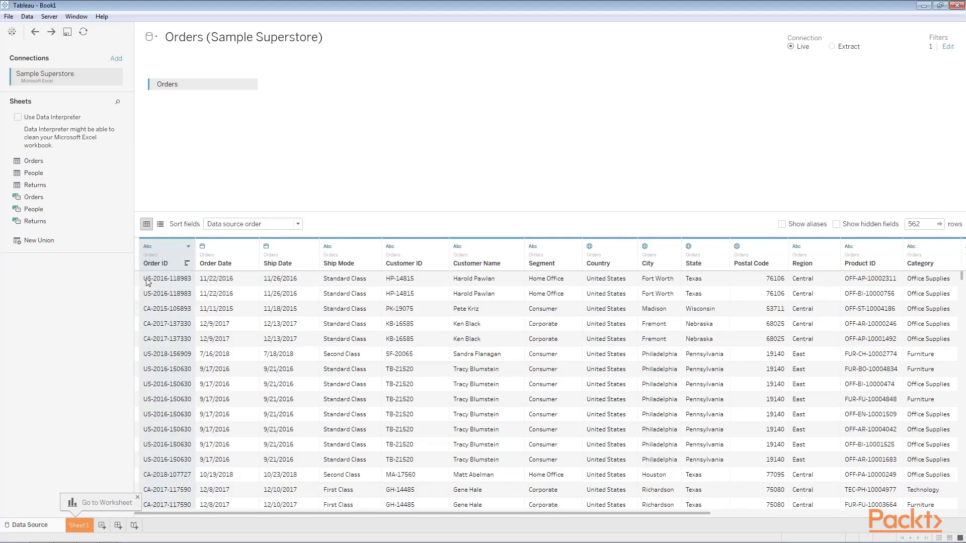
click(187, 264)
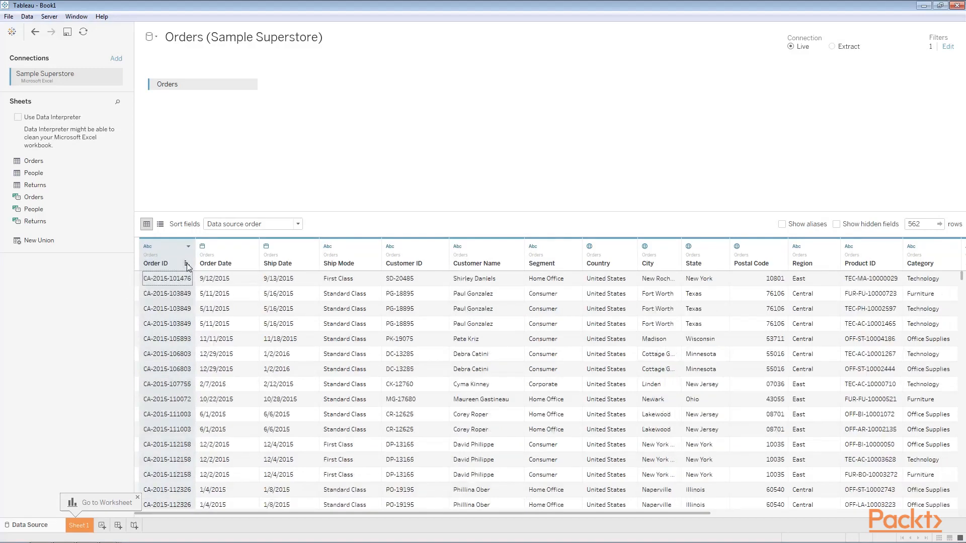
click(187, 264)
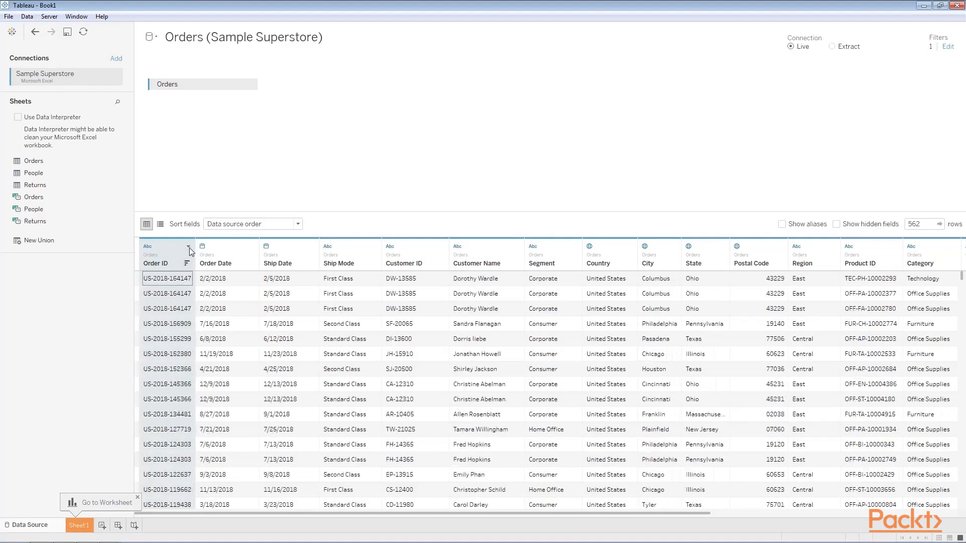
Step: Select the Sales, Quantity, Discount and Profit columns together and review the Pivot option for multiple fields without applying it
click(189, 246)
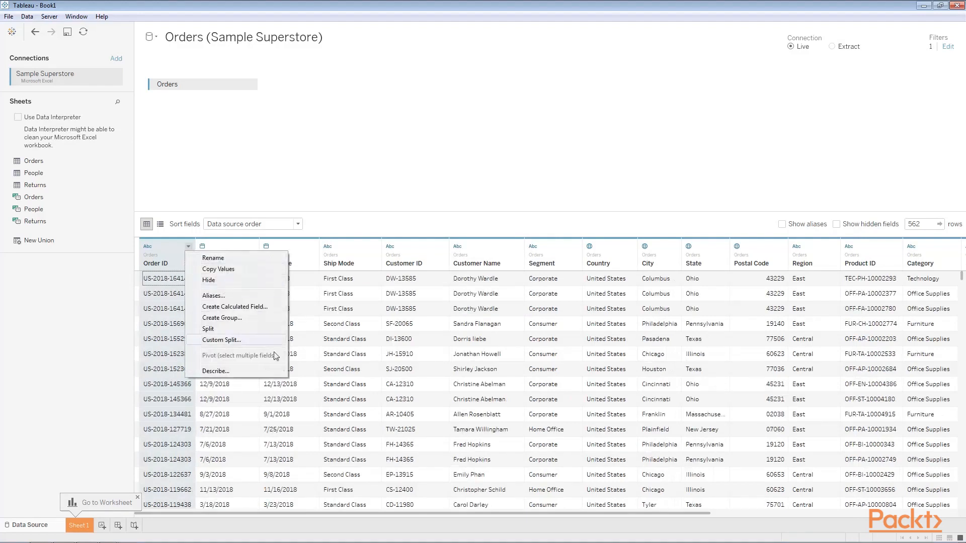
click(303, 515)
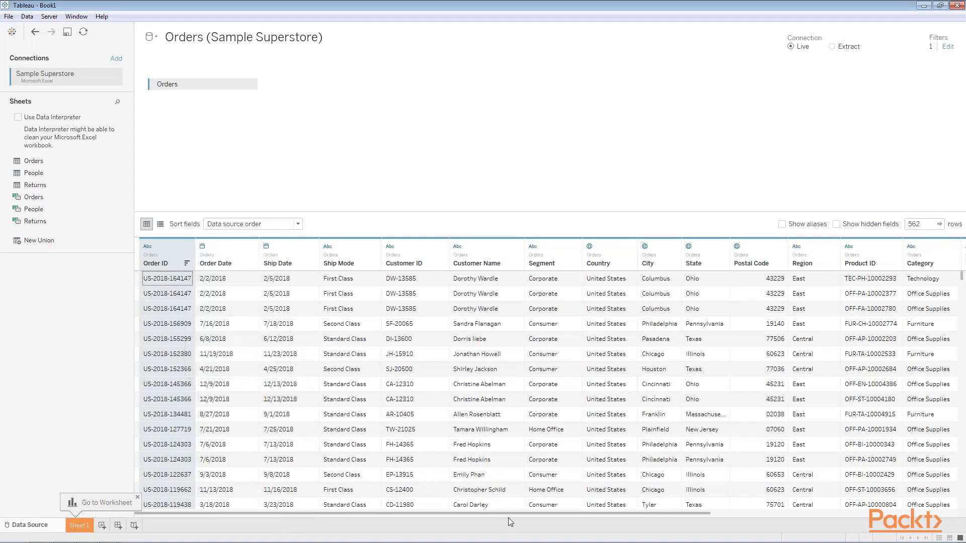
click(794, 513)
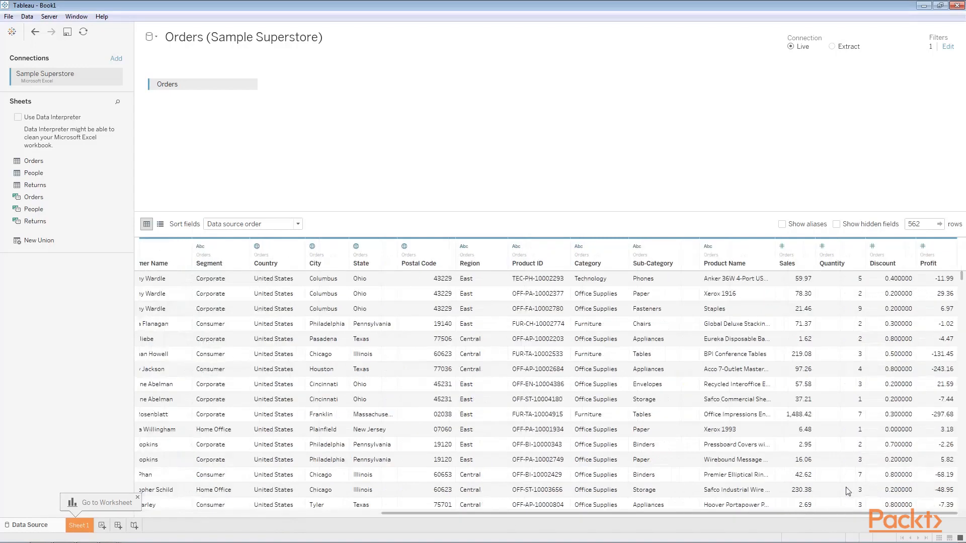
click(782, 247)
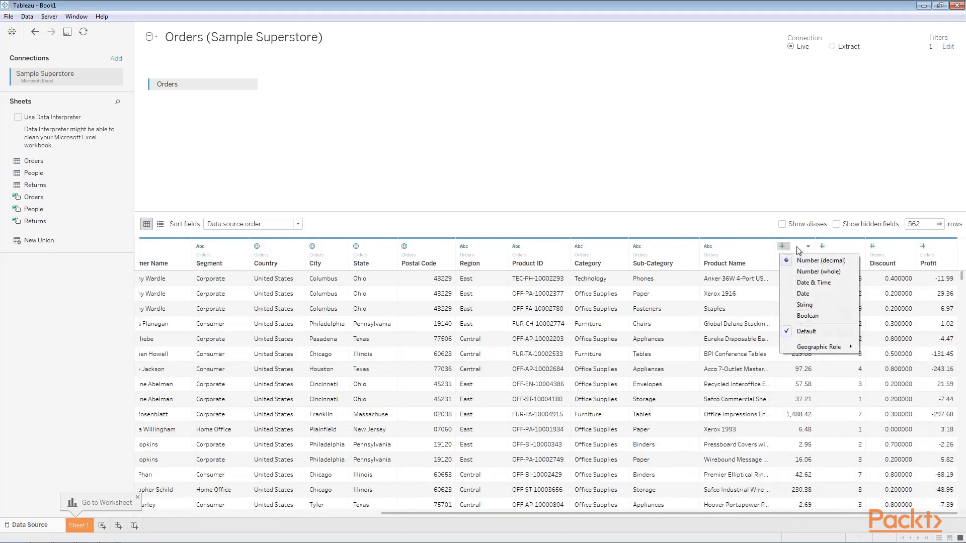
click(805, 251)
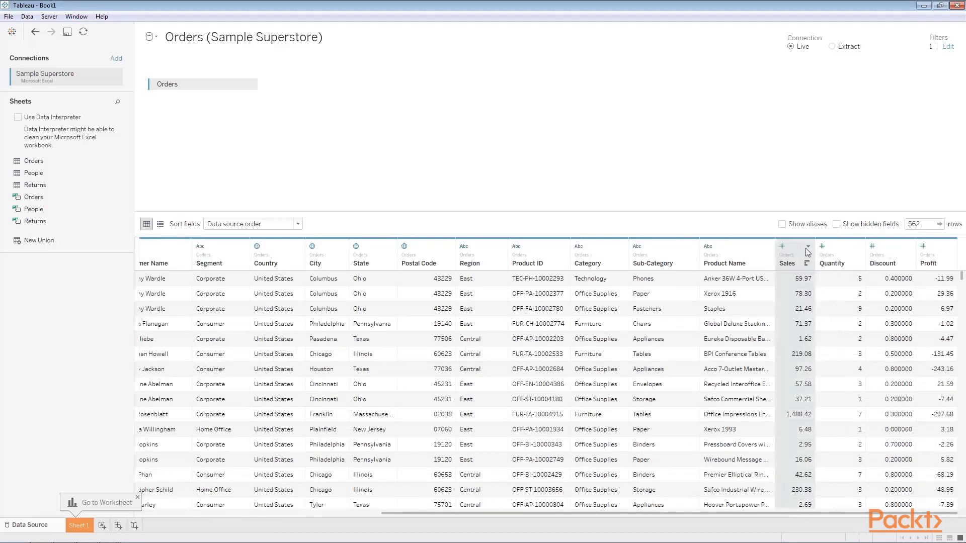
shift+click(941, 250)
click(949, 247)
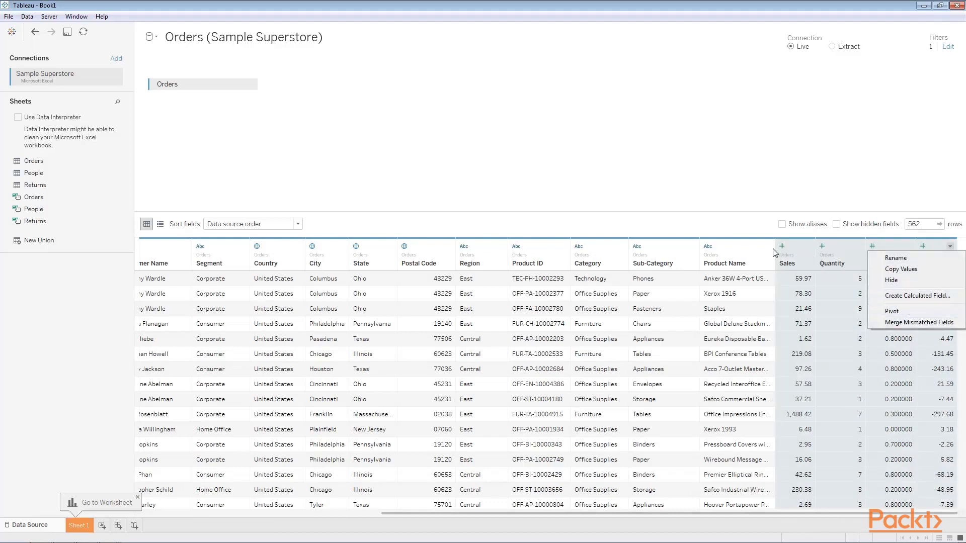
click(745, 247)
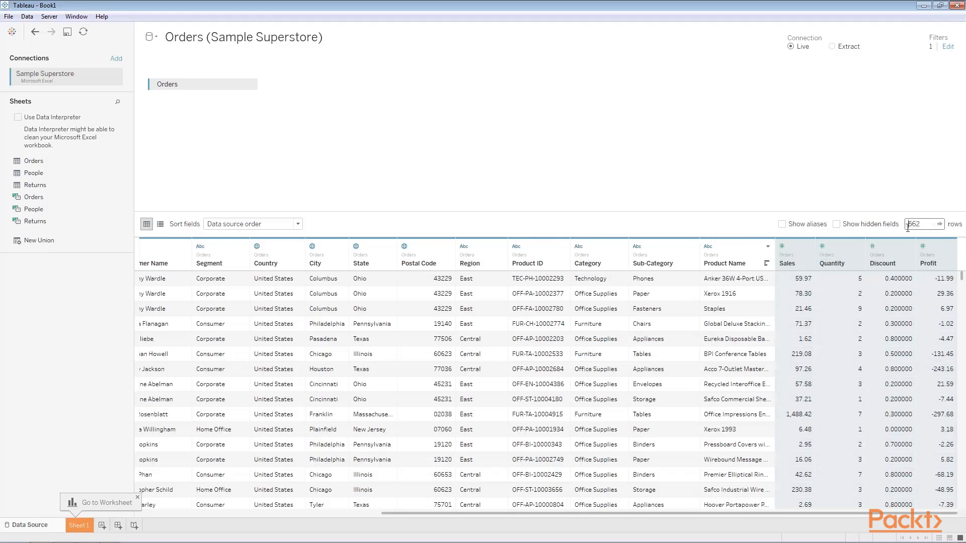
Step: Limit the Orders data preview to 9 rows
drag(907, 228, 931, 230)
text(9)
click(939, 225)
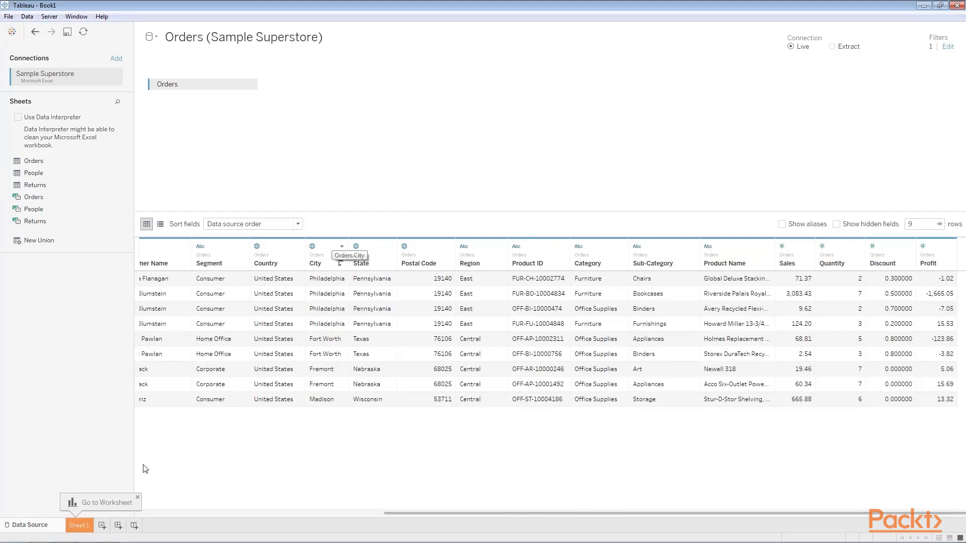
Step: Switch to the Sample Superstore workbook in Excel and examine the Row ID and Order ID values of the first few orders
click(80, 531)
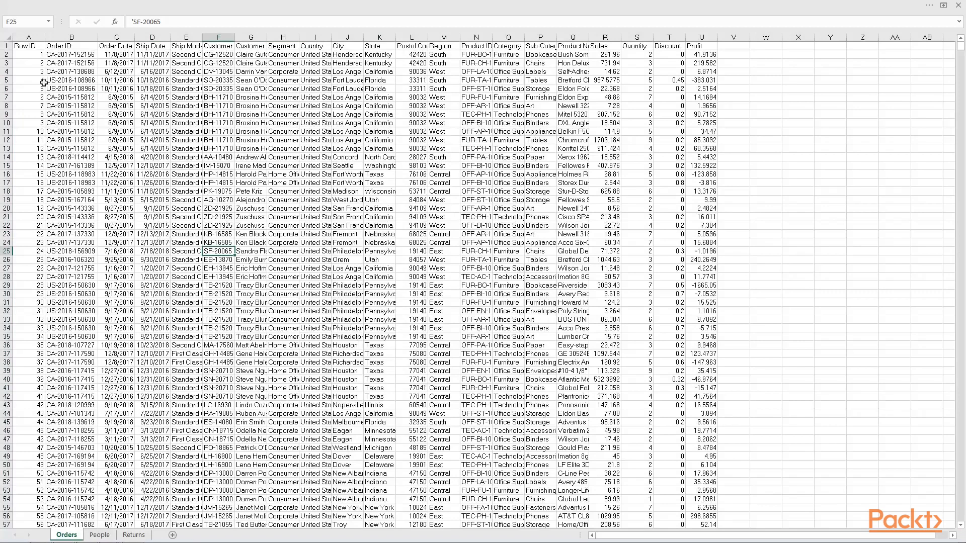
click(34, 56)
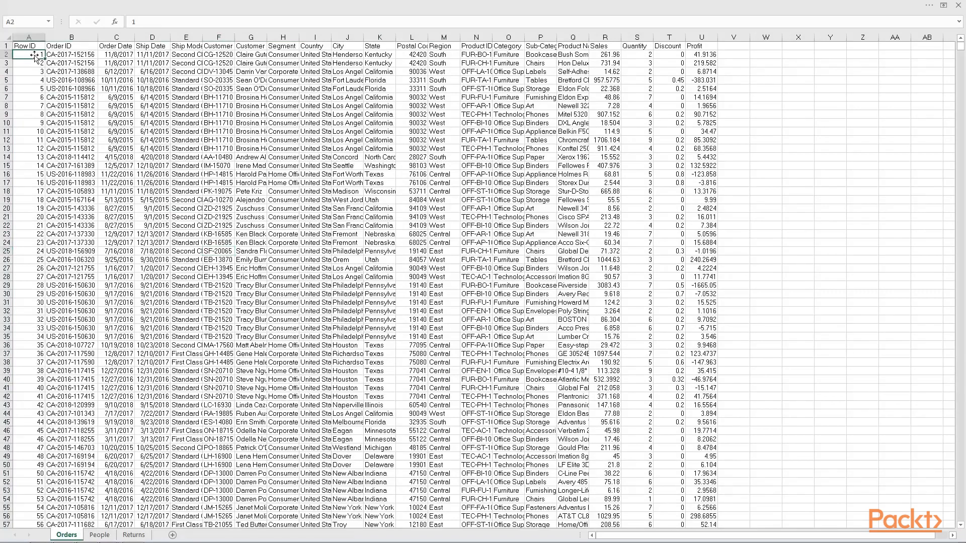
key(Right)
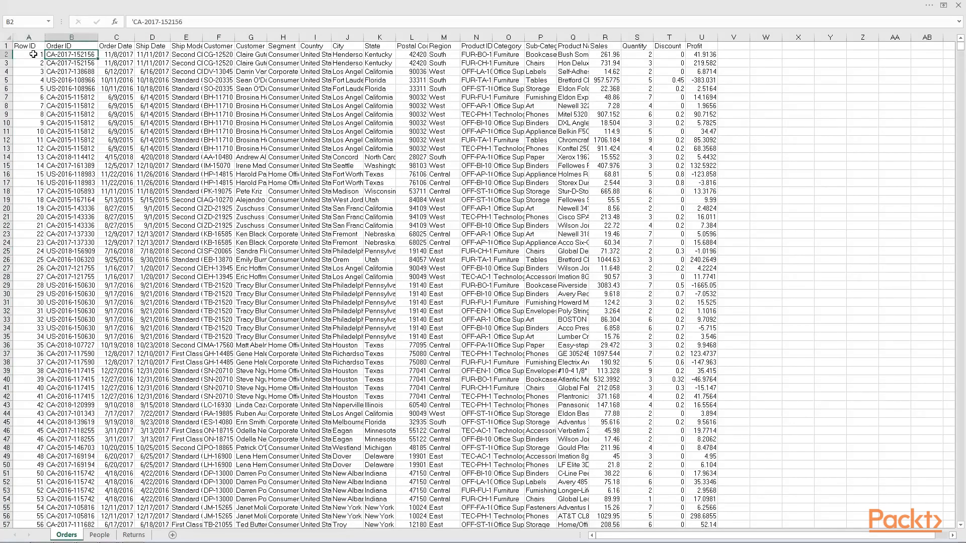
key(Down)
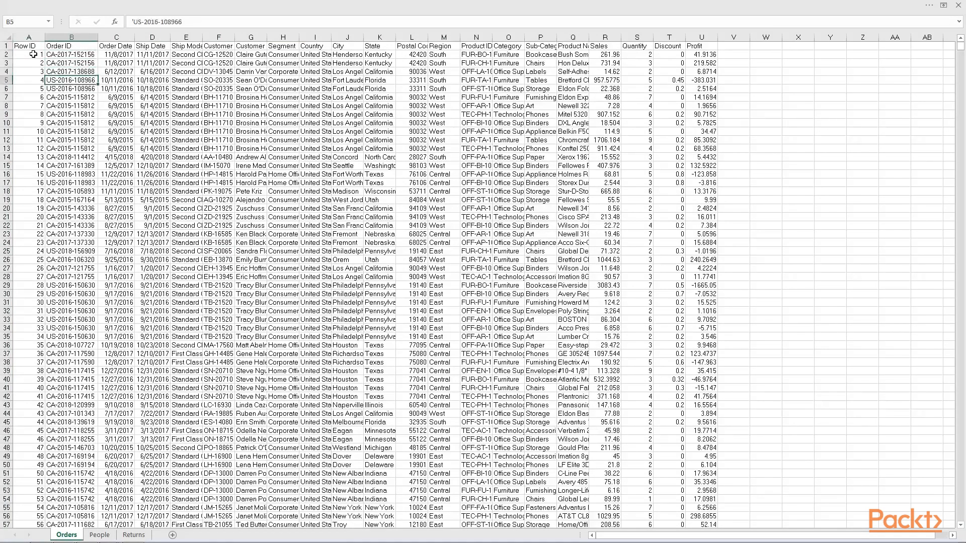
key(Up)
key(Down)
key(Down)
key(Down)
key(Down)
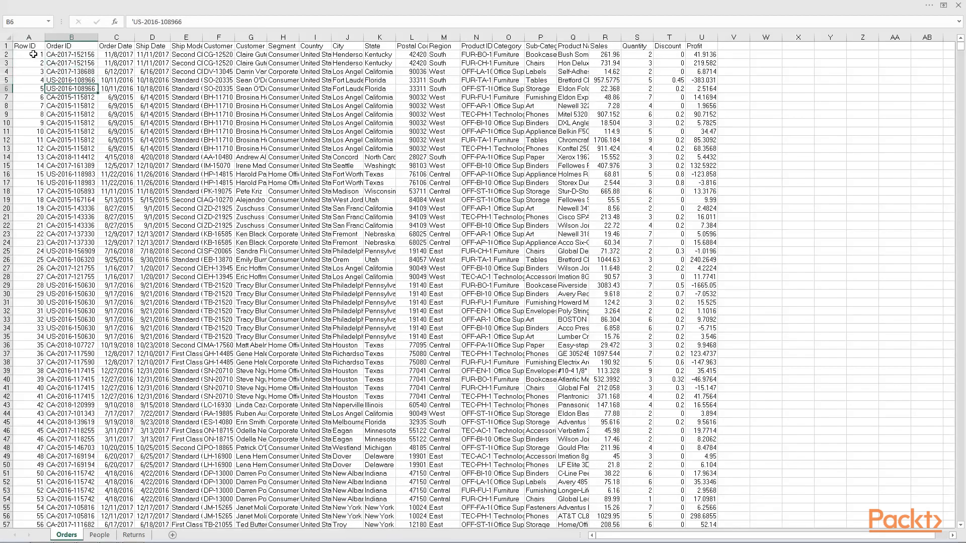
key(Up)
key(Up)
key(Up)
key(Up)
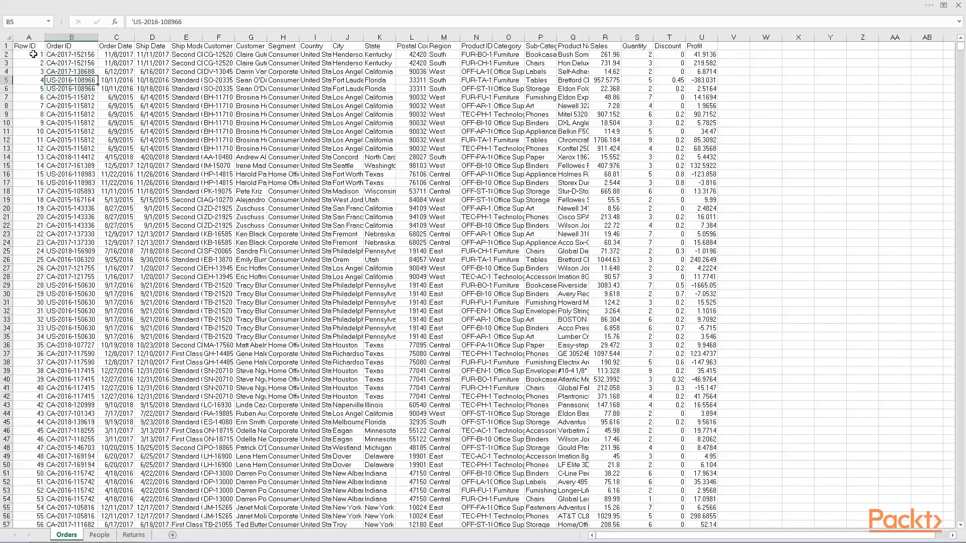
Step: Examine the Order Date values of the first five orders, in rows 2 to 6
key(Right)
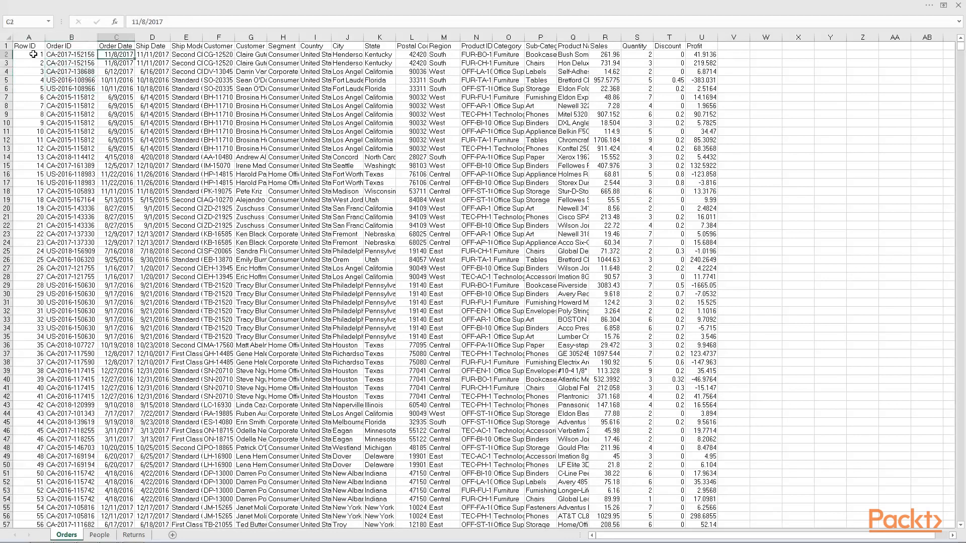
key(Down)
key(Down)
key(Down)
key(Down)
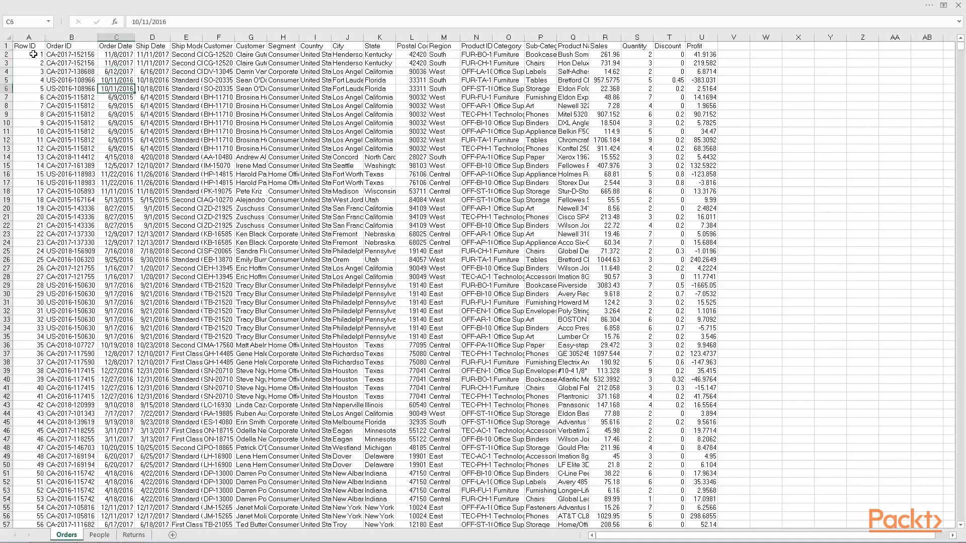
key(Up)
key(Up)
key(Up)
key(Up)
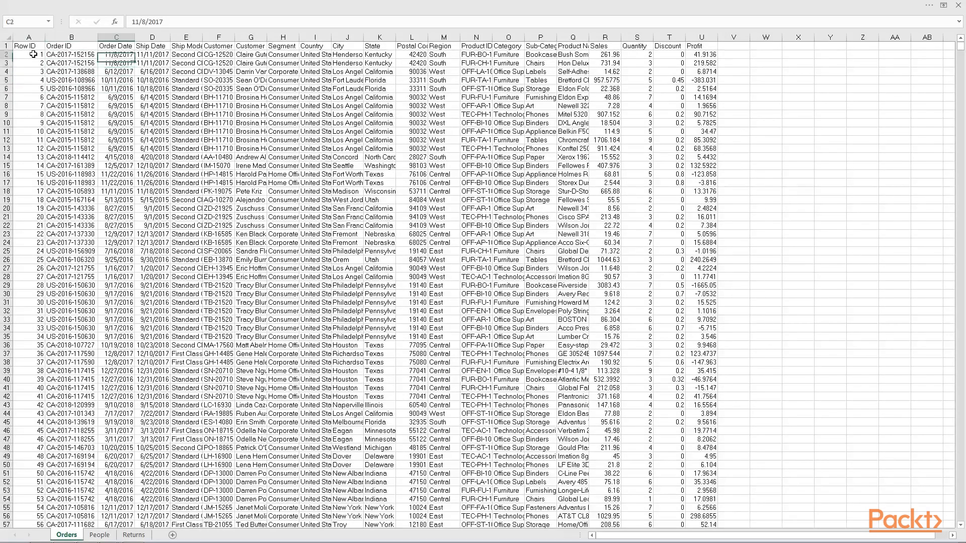
Step: Review the Ship Date, Ship Mode, customer, Segment and geographic columns of the Orders sheet, up to Product ID
key(Right)
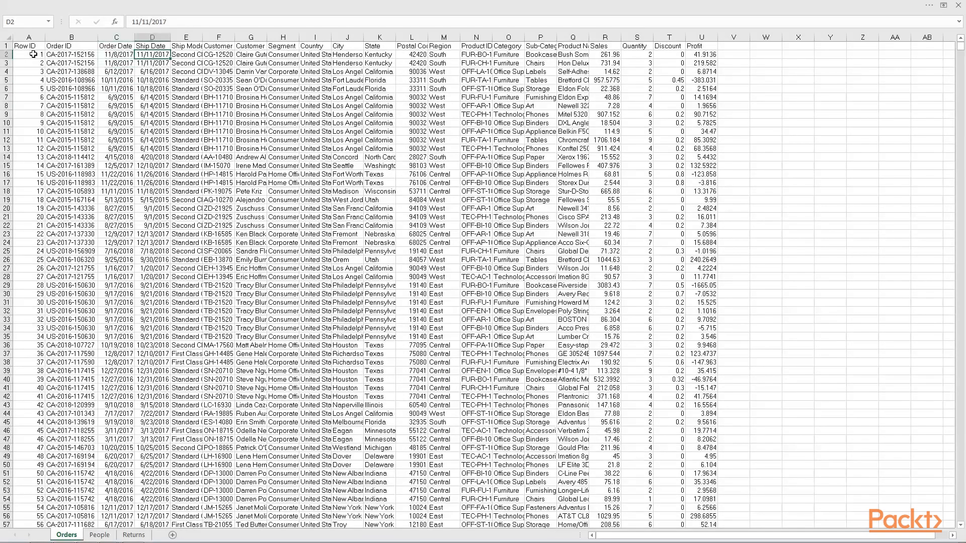
key(Right)
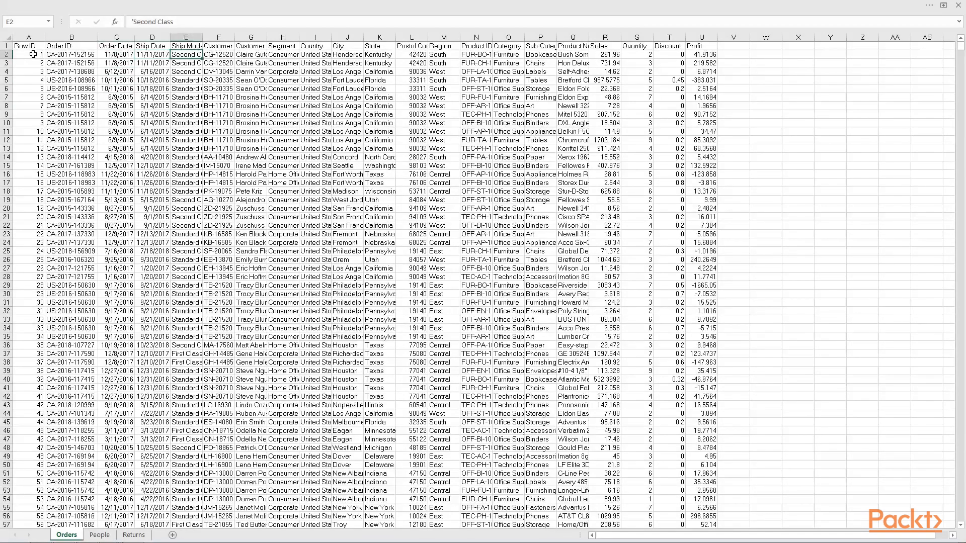
key(Up)
key(Right)
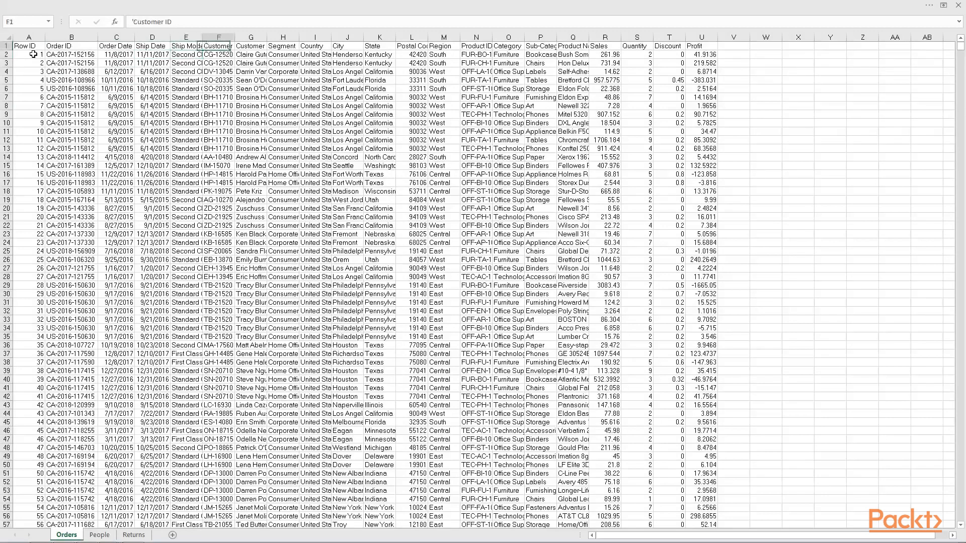
key(Right)
key(Right)
key(Right)
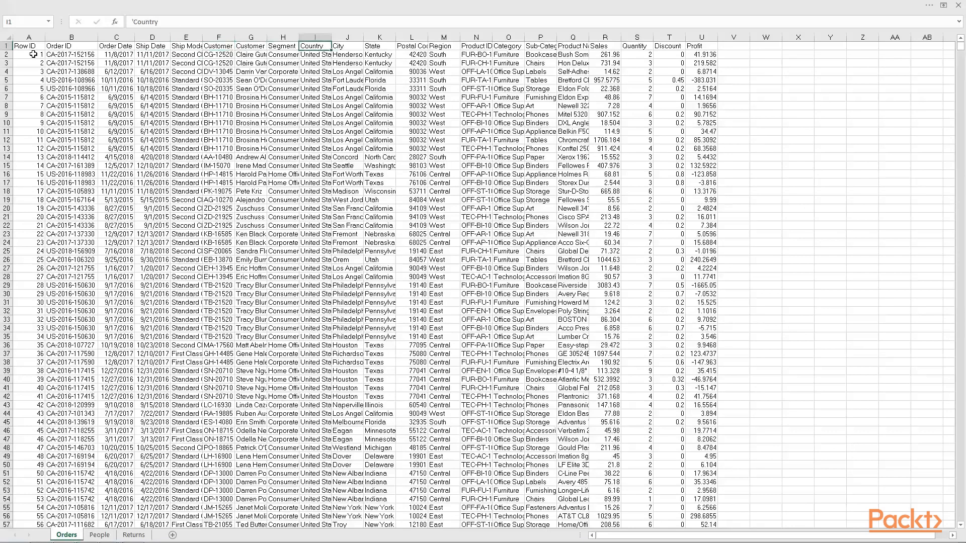
key(Right)
key(Right)
key(Right)
key(Right)
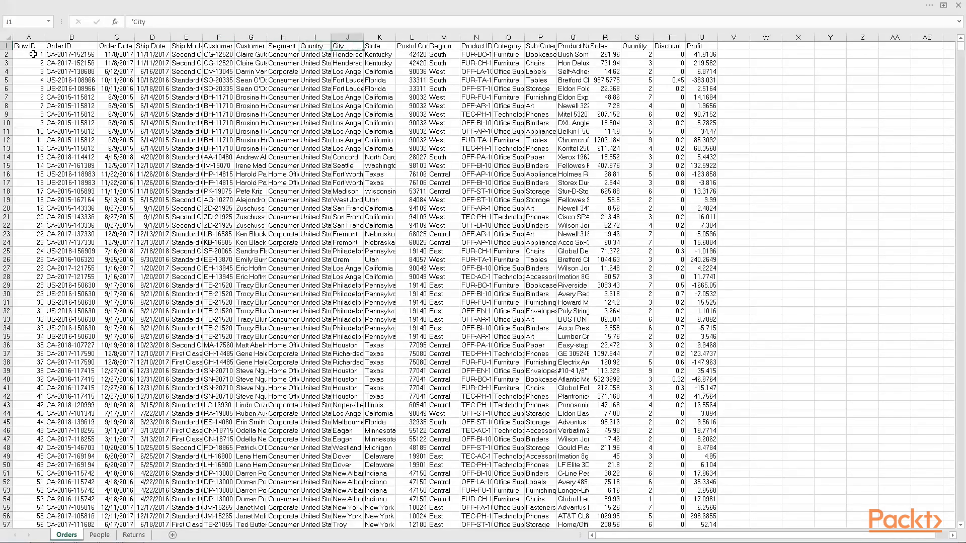
key(Right)
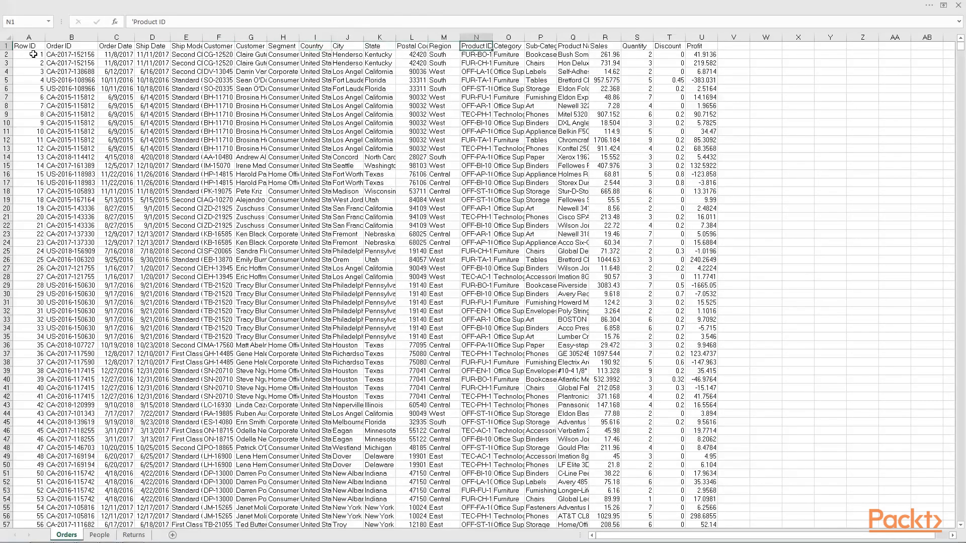
Step: Review the Category heading and examine the first few Product ID values
key(Right)
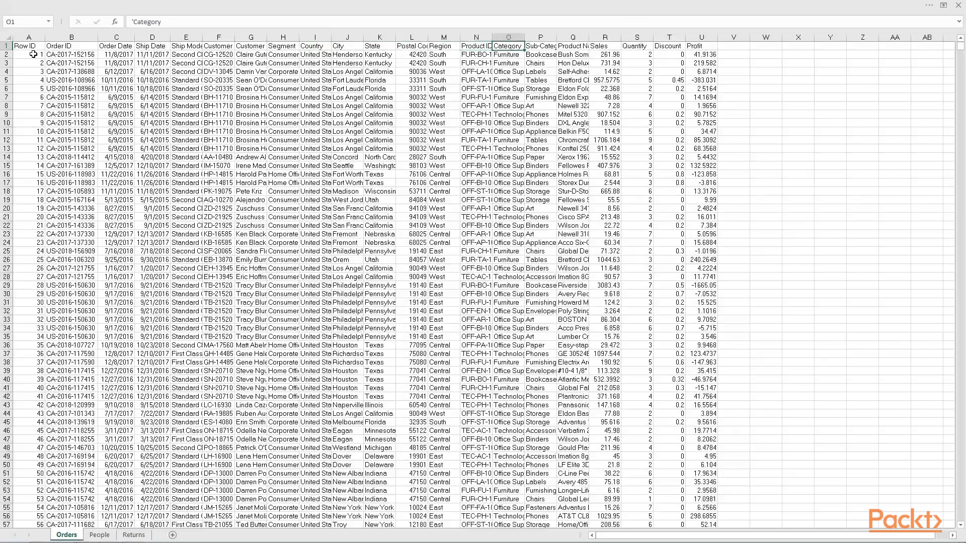
key(Left)
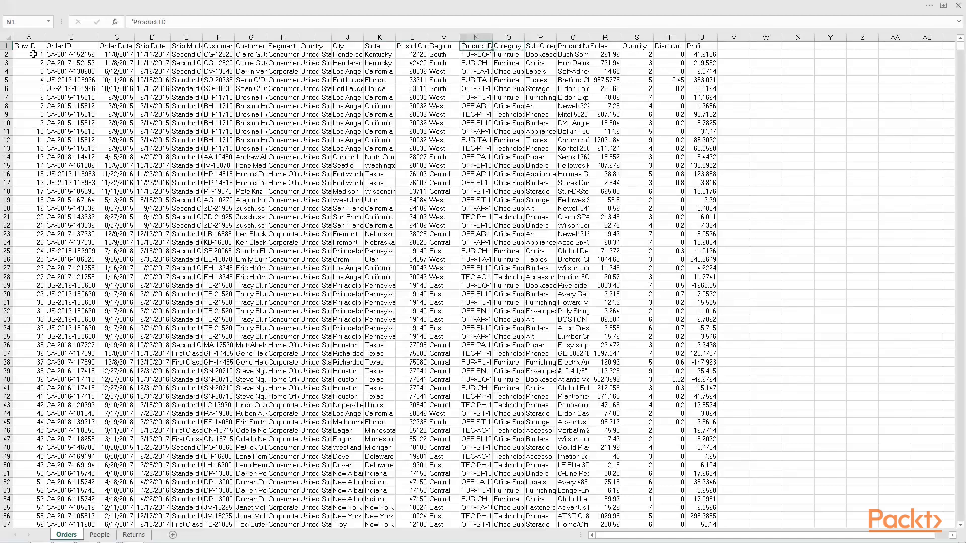
key(Down)
key(Down)
key(Down)
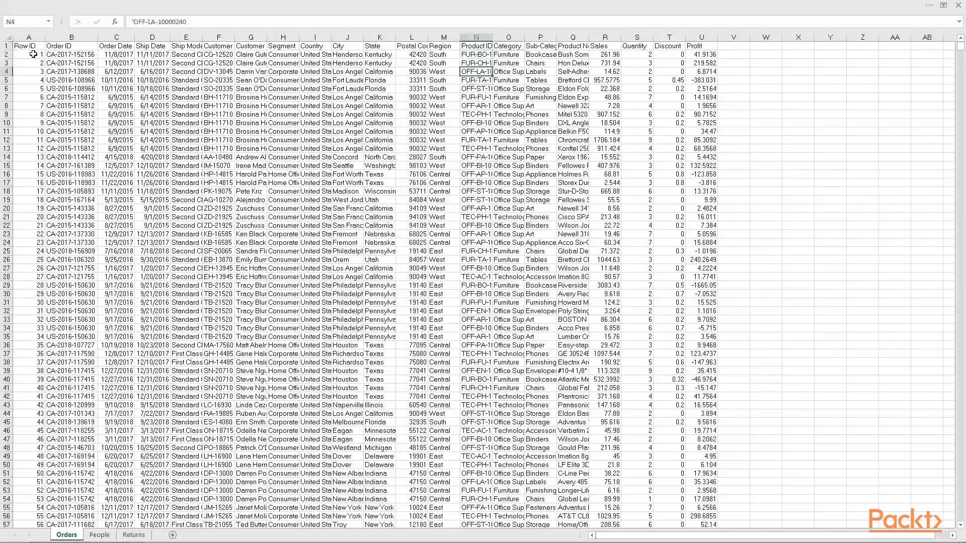
key(Up)
key(Up)
Step: Review the Sales, Quantity, Discount and Profit columns, including the first three Profit values
key(Right)
key(Right)
key(Right)
key(Right)
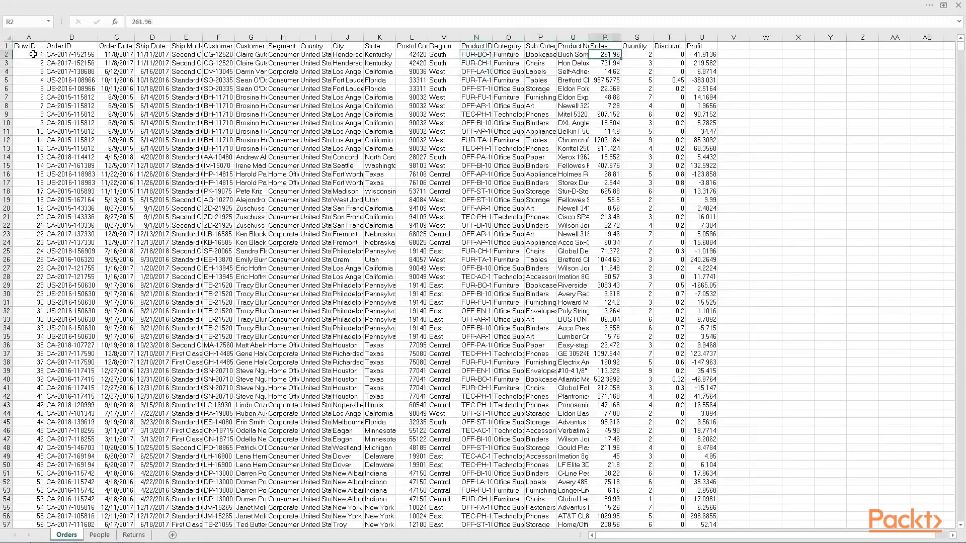
key(Up)
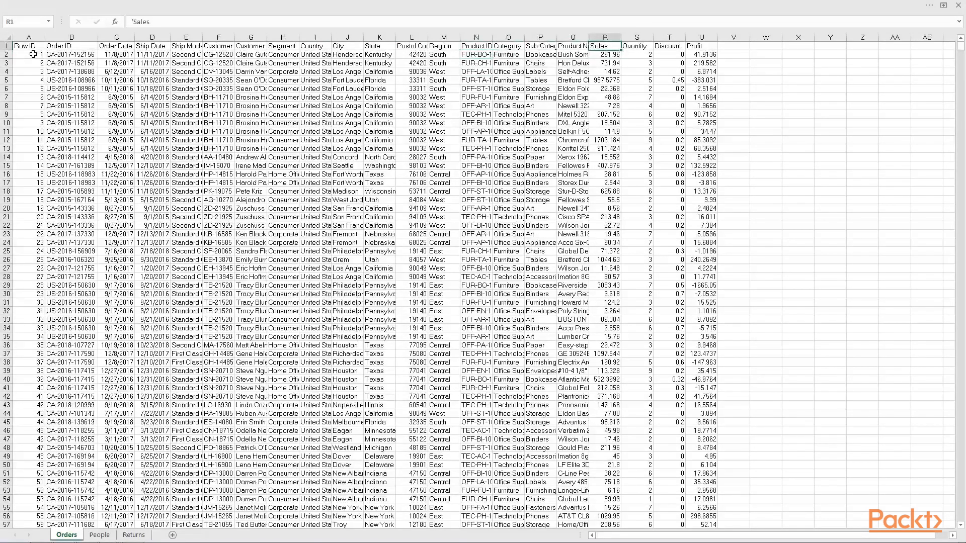
key(Right)
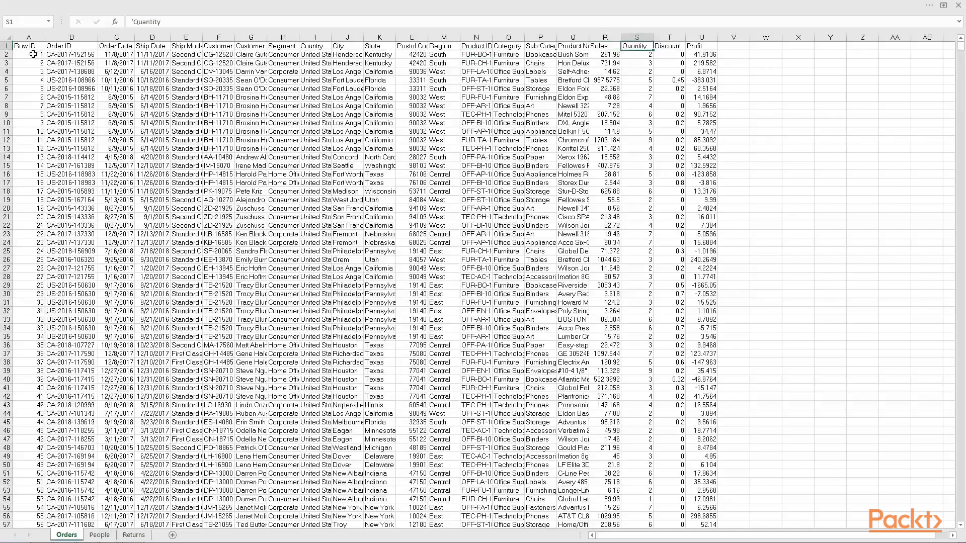
key(Right)
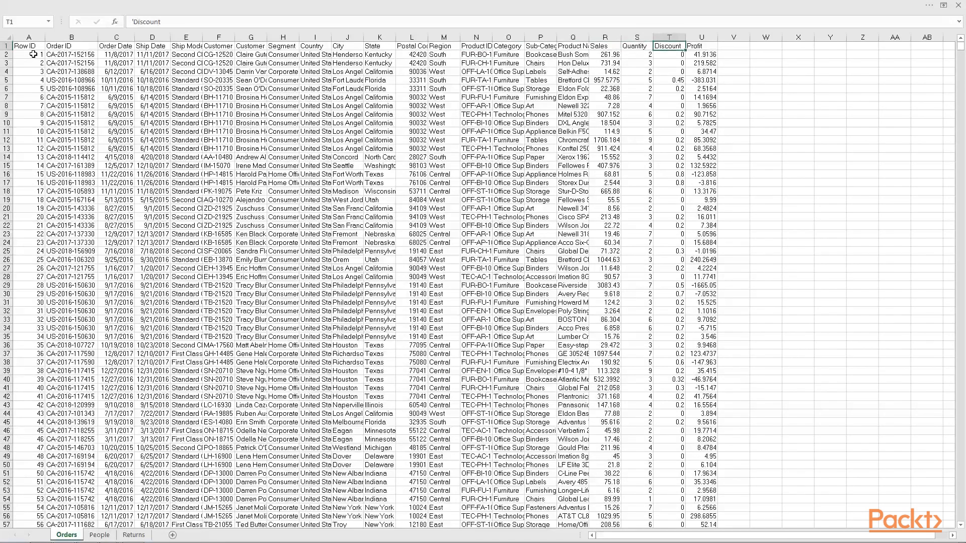
key(Right)
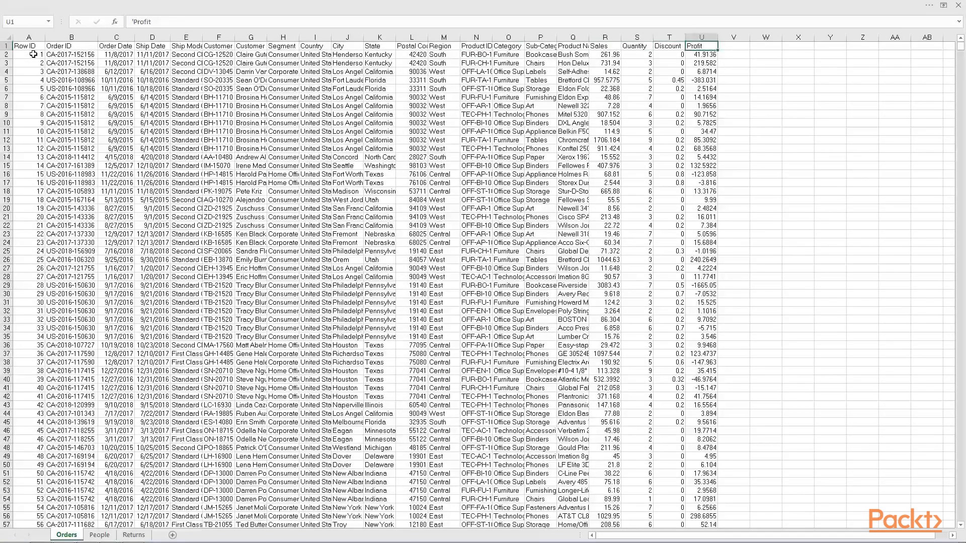
key(Down)
key(Down)
key(Down)
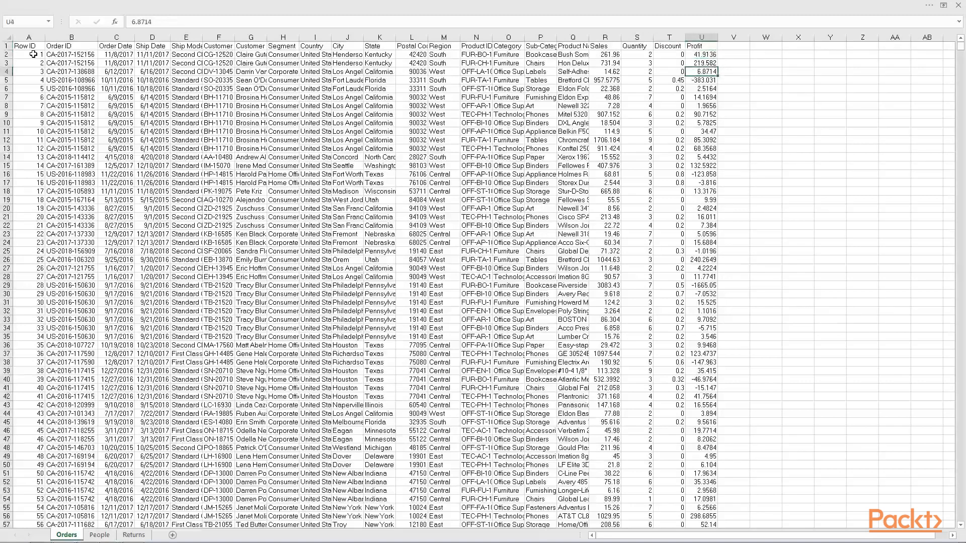
Step: Return to the Row ID heading in cell A1 of the Orders sheet
key(Left)
key(Left)
key(Left)
key(Left)
key(Left)
key(Left)
key(Left)
key(Left)
key(Left)
key(Left)
key(Left)
key(Left)
key(Left)
key(Left)
key(Left)
key(Left)
key(Left)
key(Left)
key(Left)
key(Left)
key(Up)
key(Up)
key(Up)
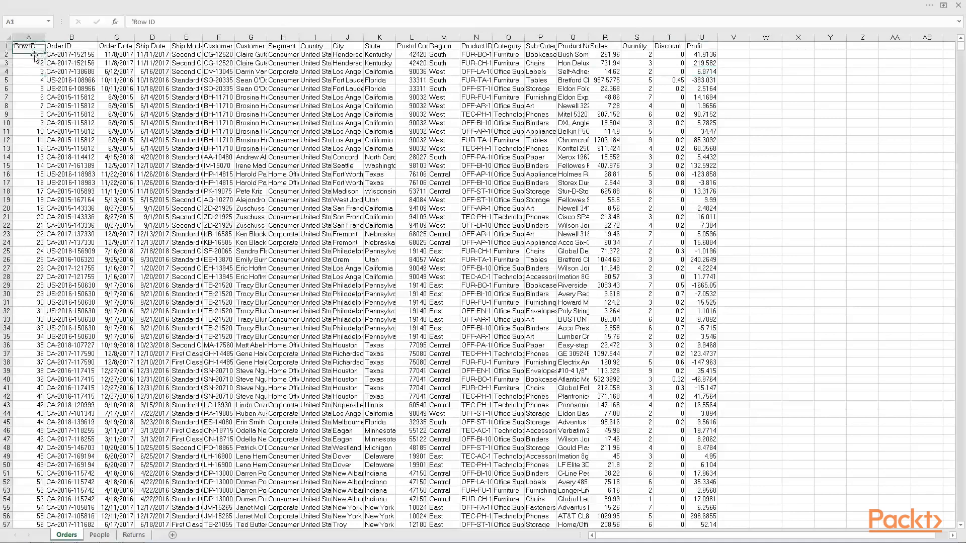